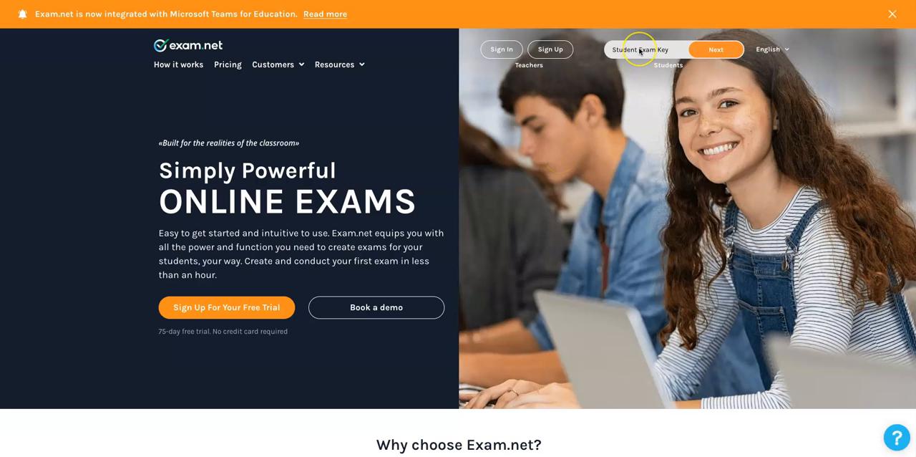
Enter the student exam key on the Exam.net home page and continue to the student page.
click(683, 53)
click(621, 49)
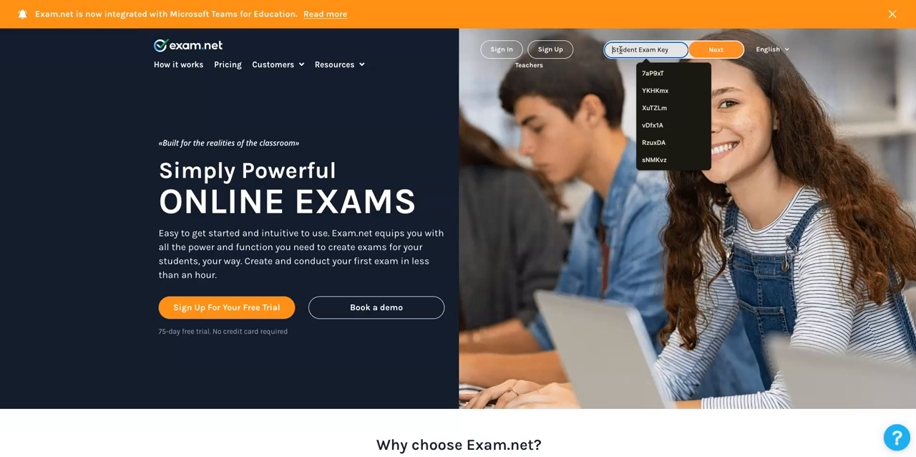
text(vDfx1A)
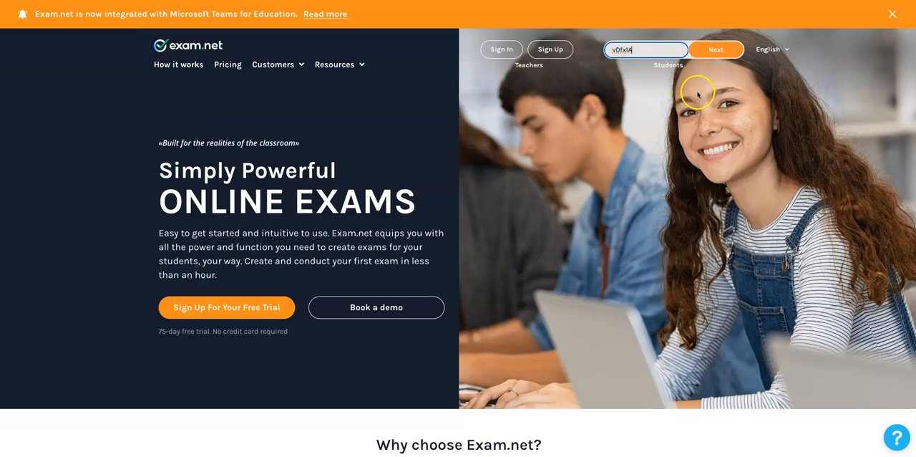
click(723, 54)
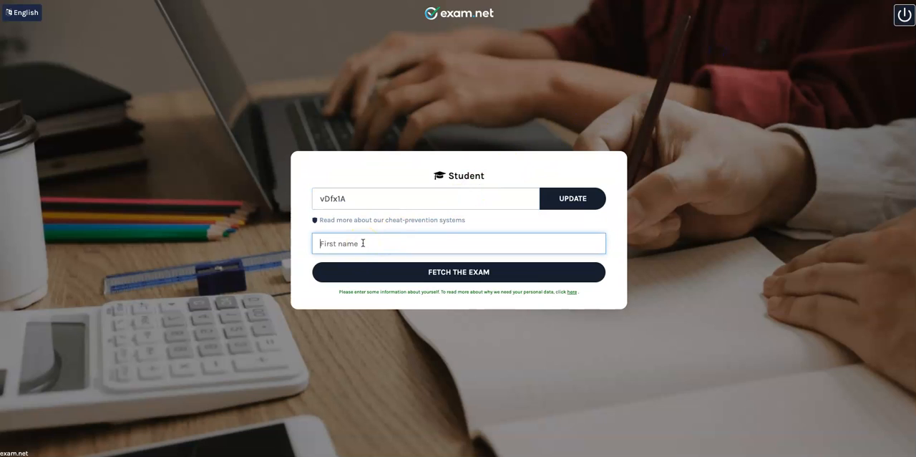
Enter the student's first name, fetch the exam and begin it.
text(Dennis)
click(377, 273)
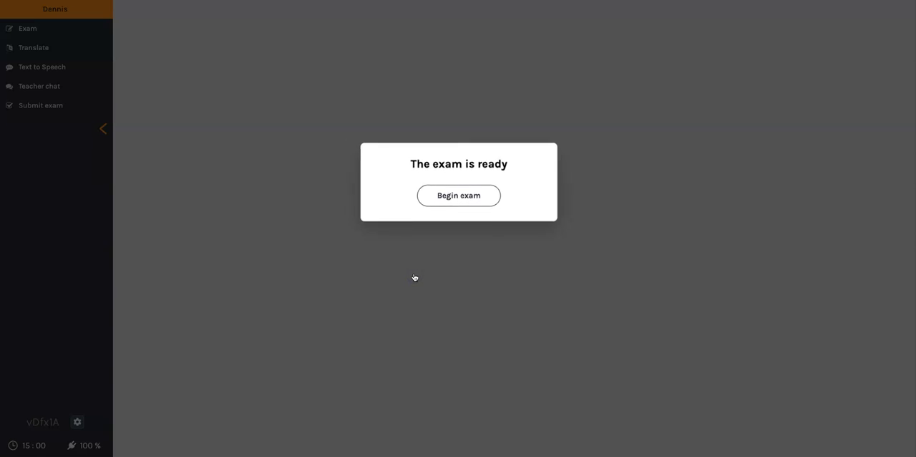
click(462, 203)
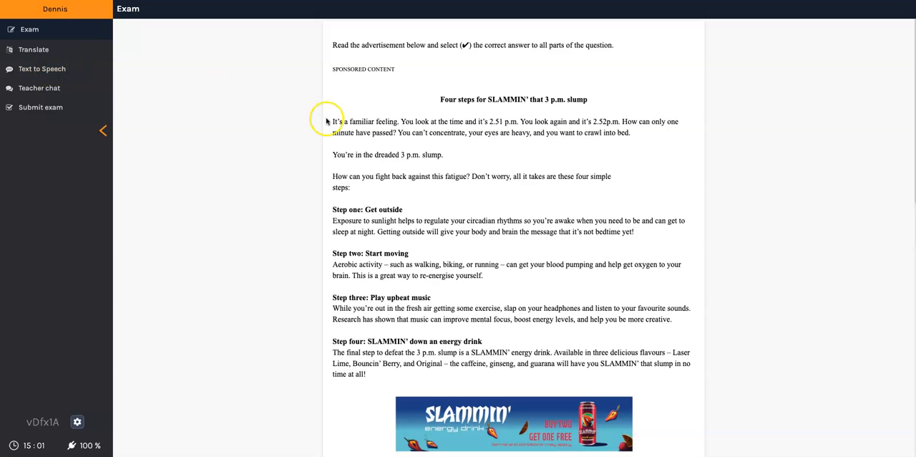
Switch the exam text to the dyslexic font and back to the standard font.
drag(333, 154, 312, 153)
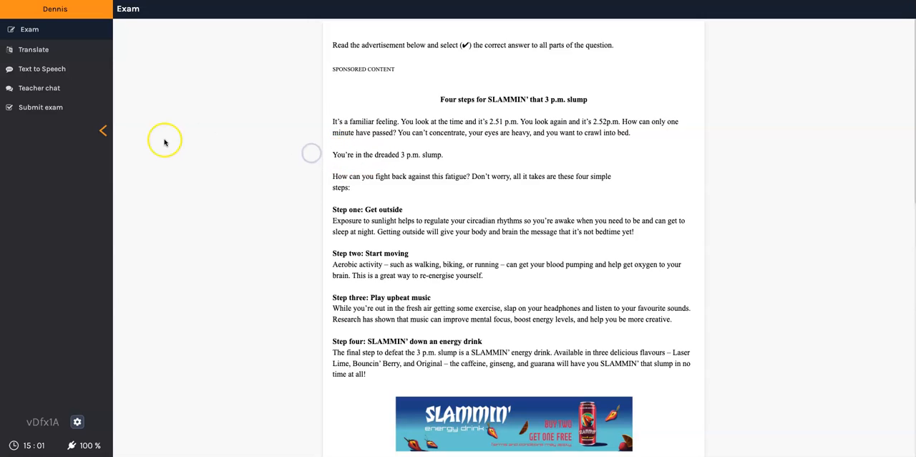
click(78, 423)
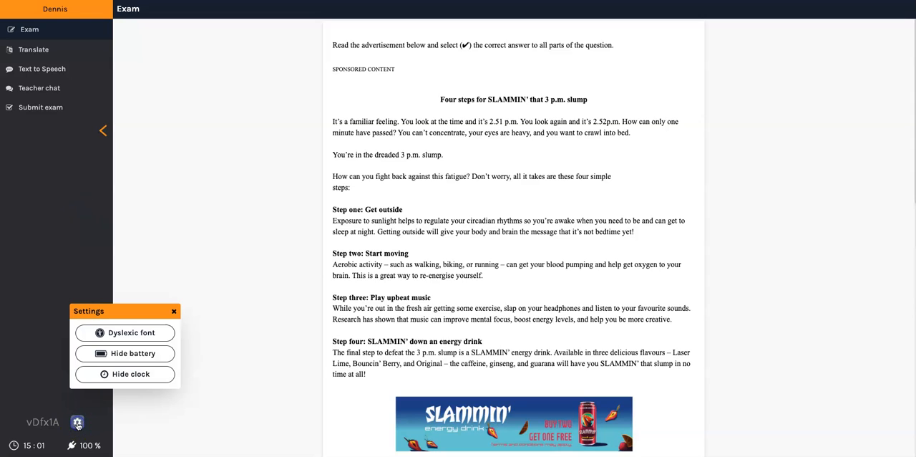
click(129, 334)
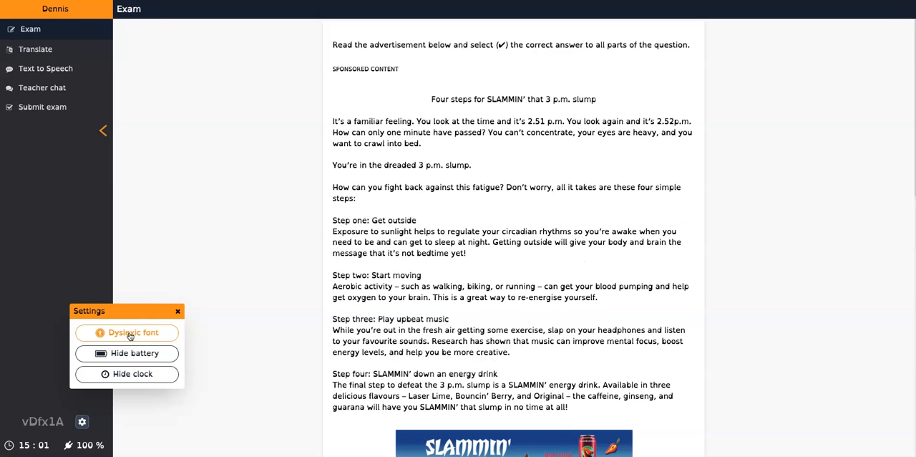
click(178, 313)
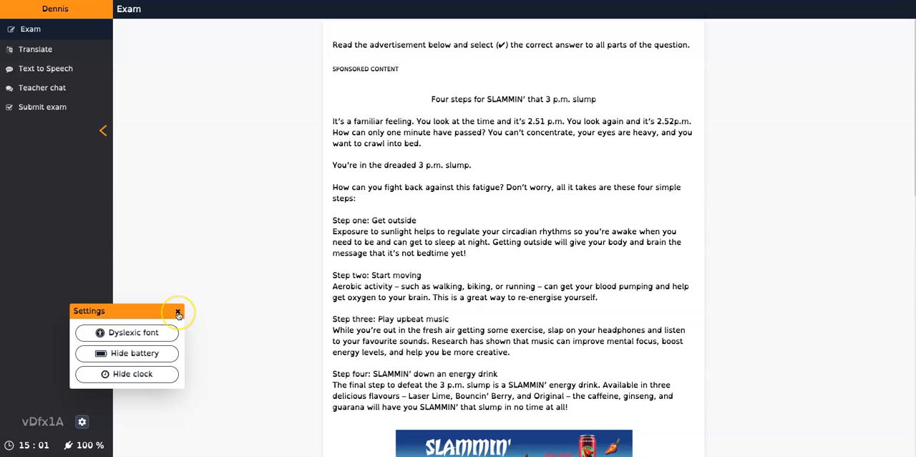
click(178, 313)
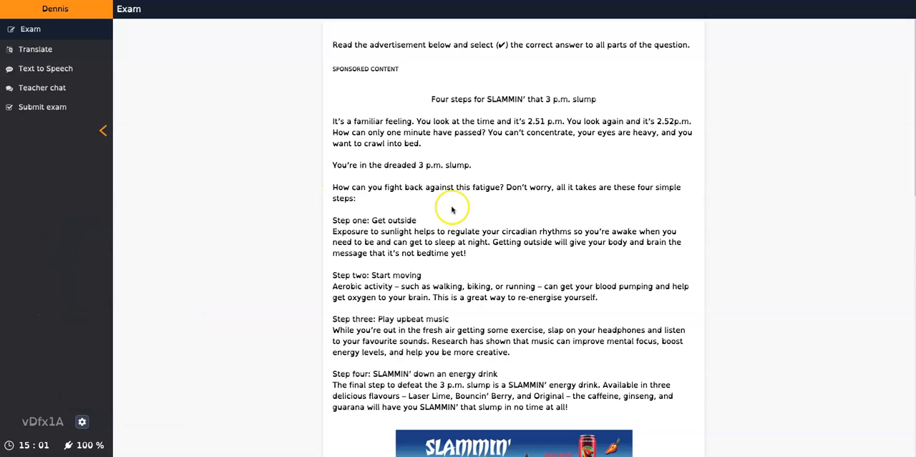
click(80, 421)
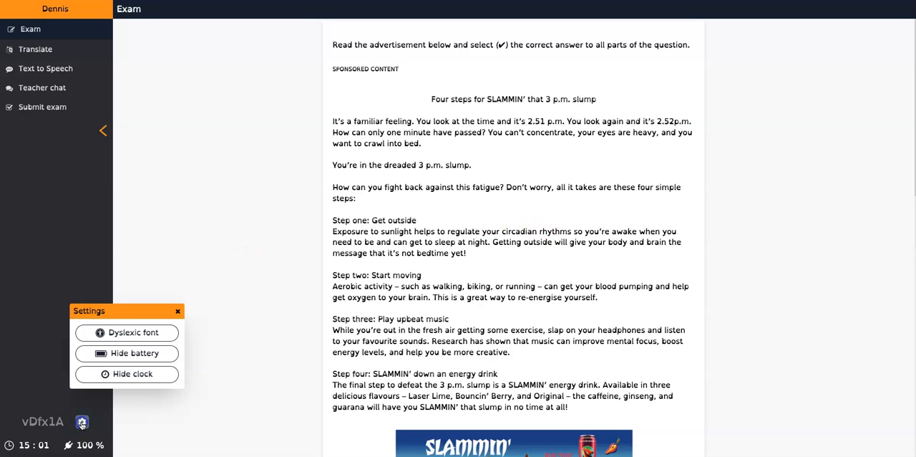
click(128, 333)
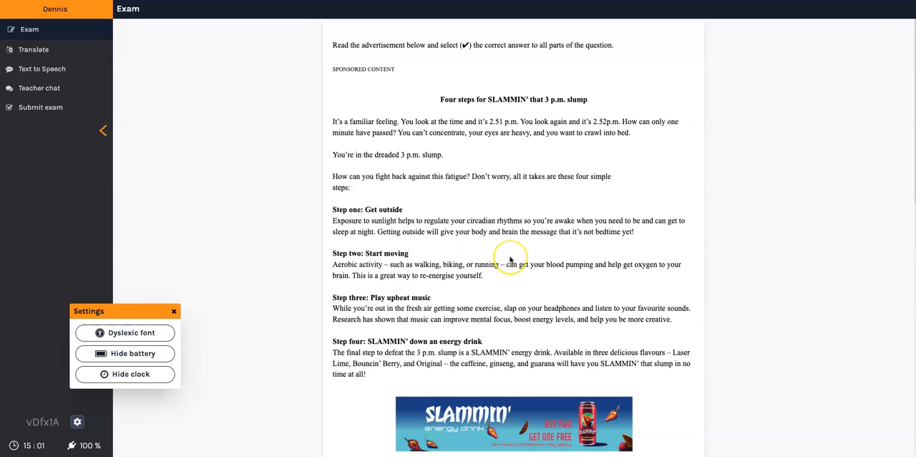
Answer question 1 with "outline the steps to fight fatigue", question 2 with "Step three" and question 3 with "makes you feel tired".
scroll(510, 259, down, 5)
scroll(510, 259, down, 3)
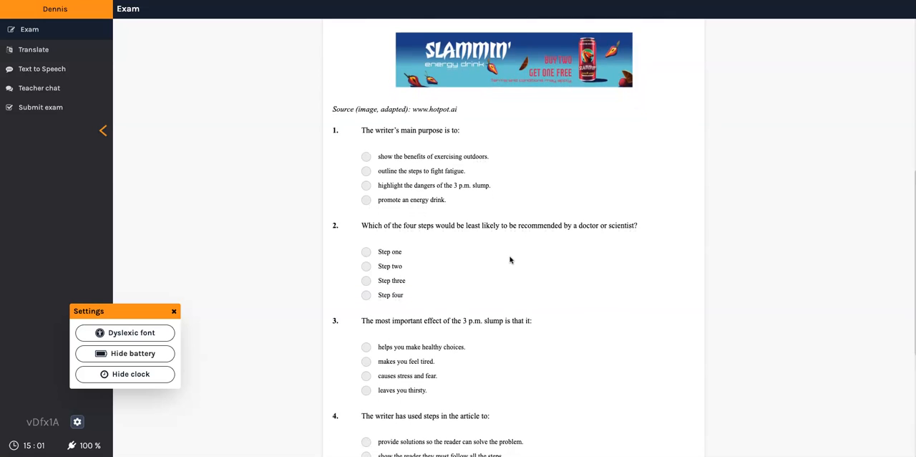
scroll(510, 259, up, 3)
scroll(509, 259, down, 3)
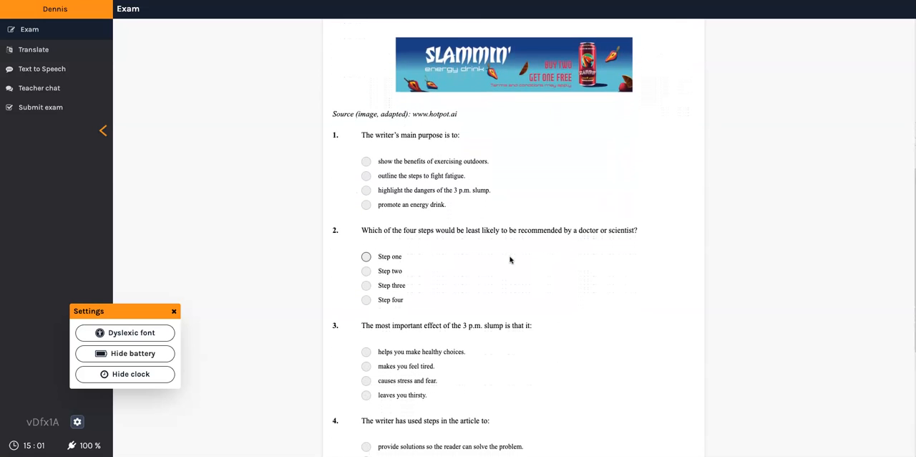
click(365, 175)
click(366, 285)
click(365, 367)
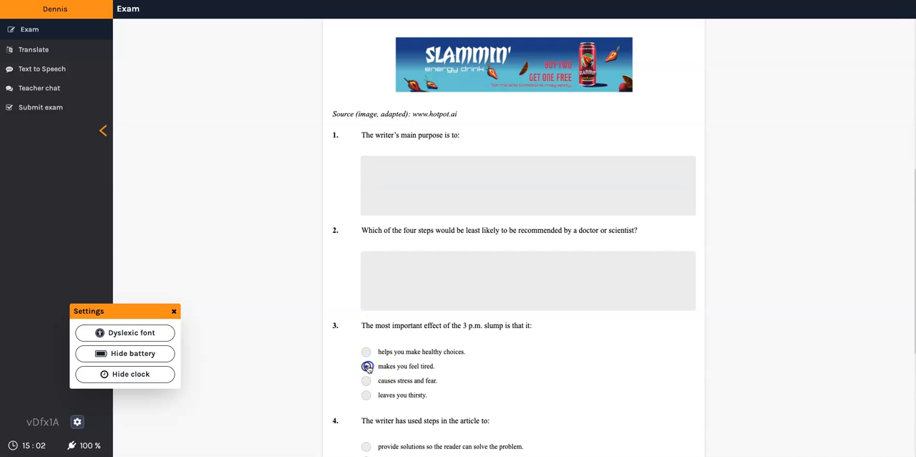
Answer question 4 with "lead the reader to act in a certain way" and question 5 with "Taking care of your physical well-being is important".
scroll(509, 341, down, 6)
click(366, 234)
click(366, 330)
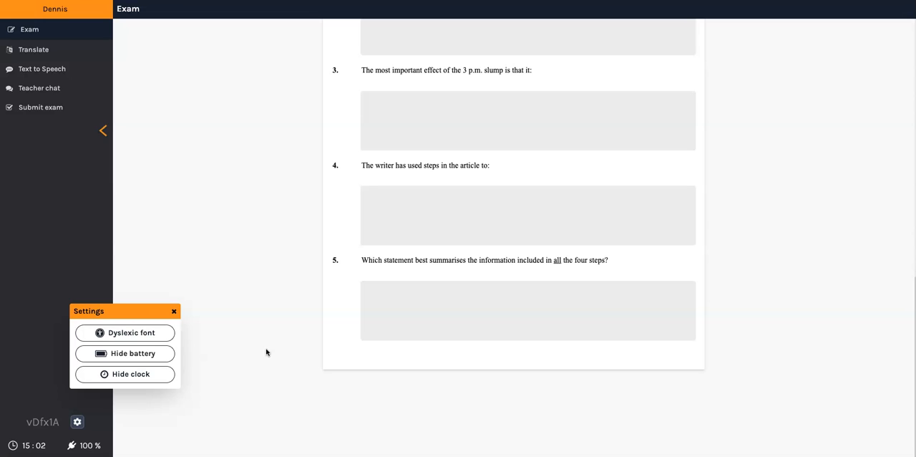
click(174, 312)
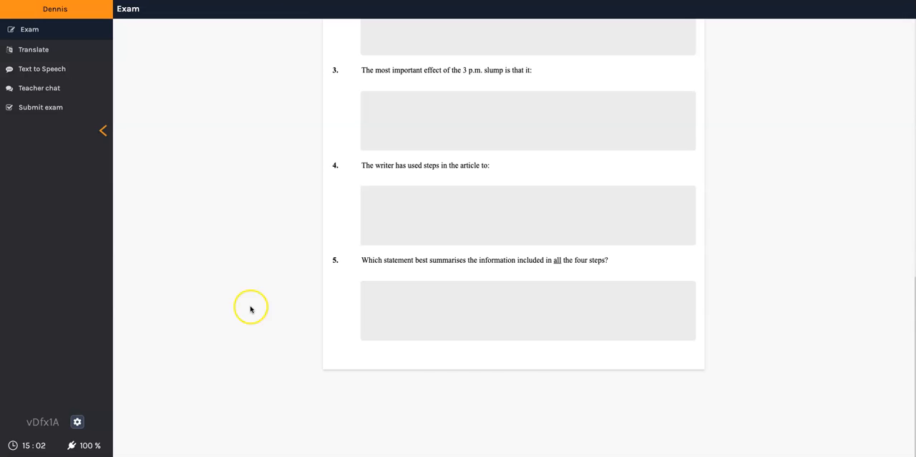
Submit the exam and show the auto-marking of the answers.
click(54, 111)
click(477, 128)
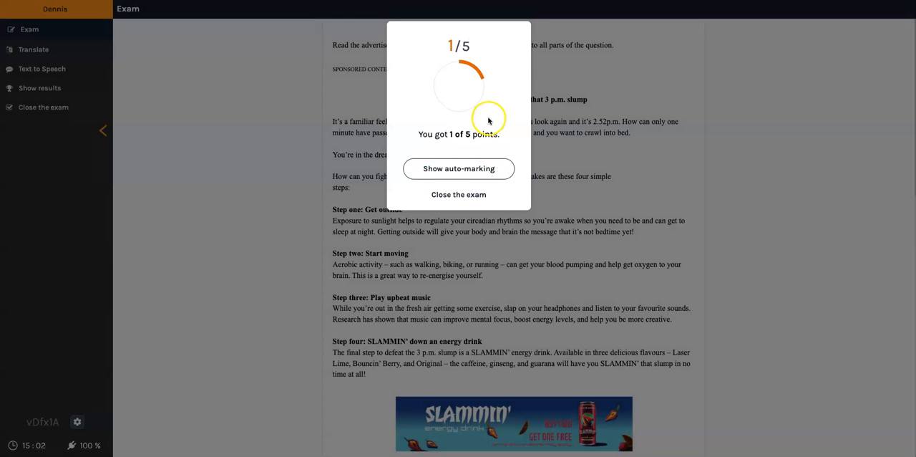
click(467, 169)
Review the auto-marked answers down to question 5 and close the exam.
scroll(491, 248, down, 7)
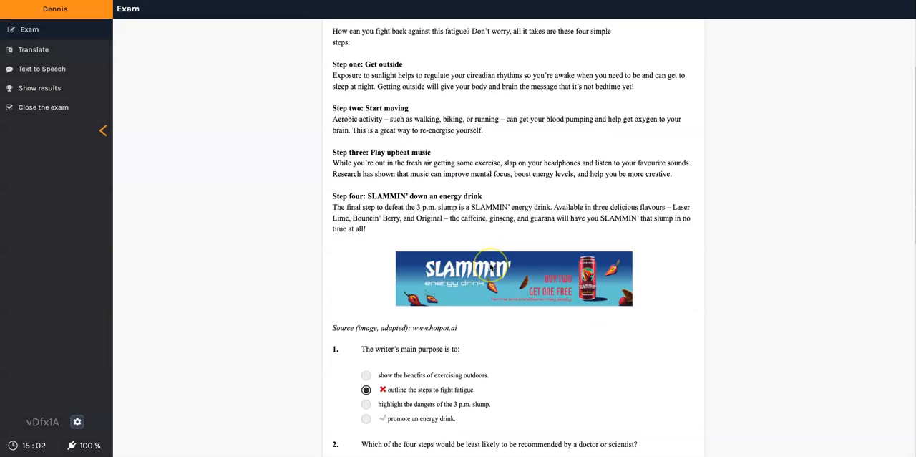
scroll(490, 267, down, 3)
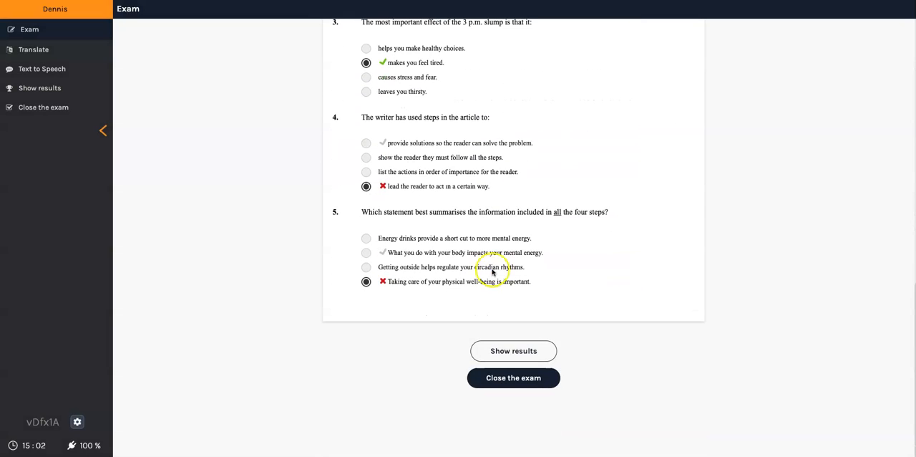
click(513, 382)
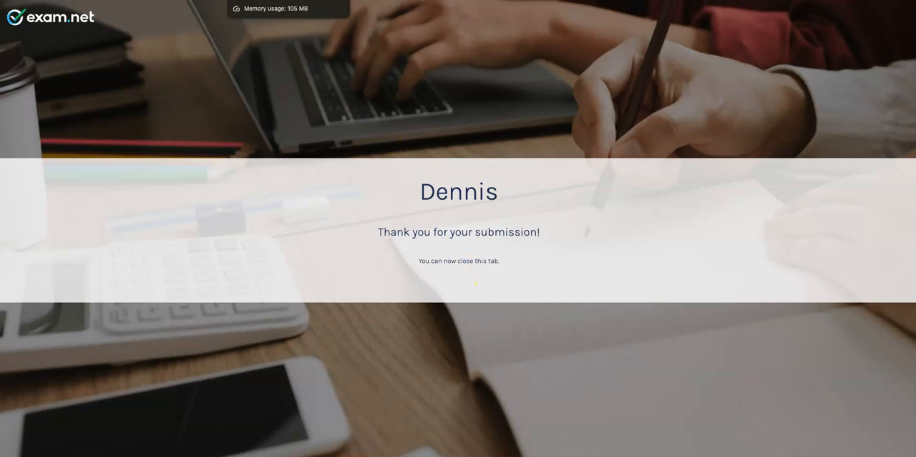
Switch to the teacher's exam list and open the monitoring and results page of NZQA 2023 T2 Reading (Q8).
click(297, 0)
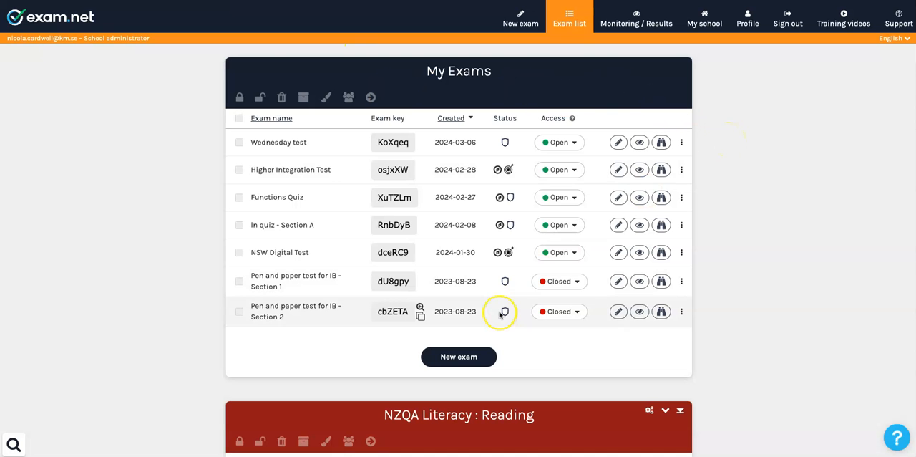
scroll(499, 314, down, 4)
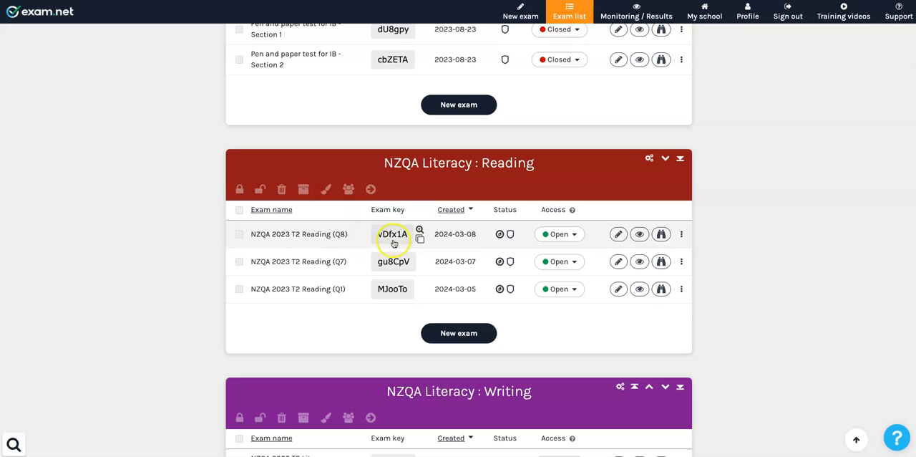
click(642, 236)
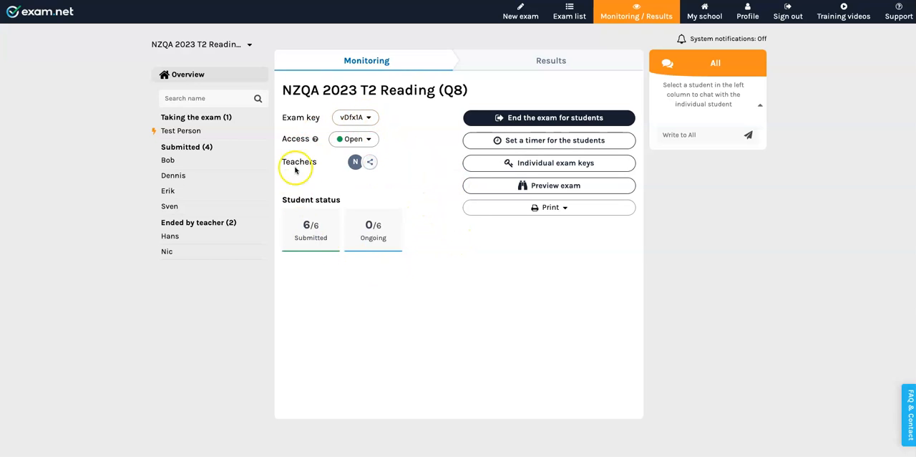
Open the first submitted student's monitoring status and check the accommodations available for that student.
click(168, 159)
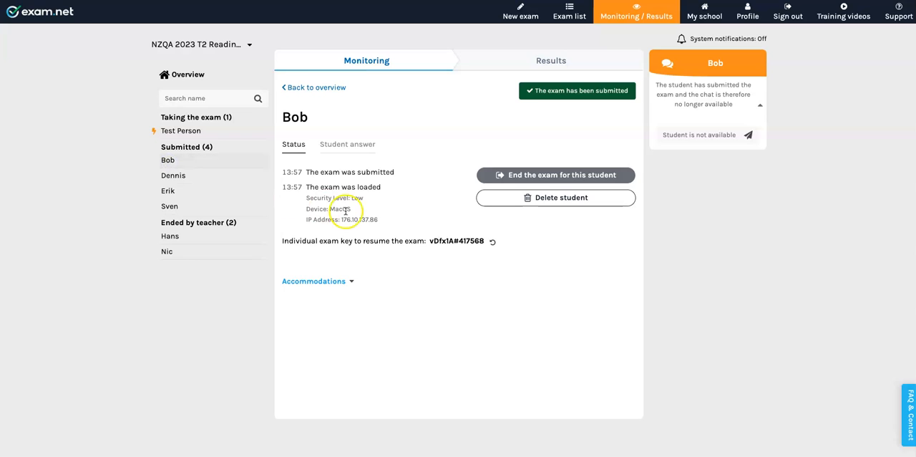
click(352, 281)
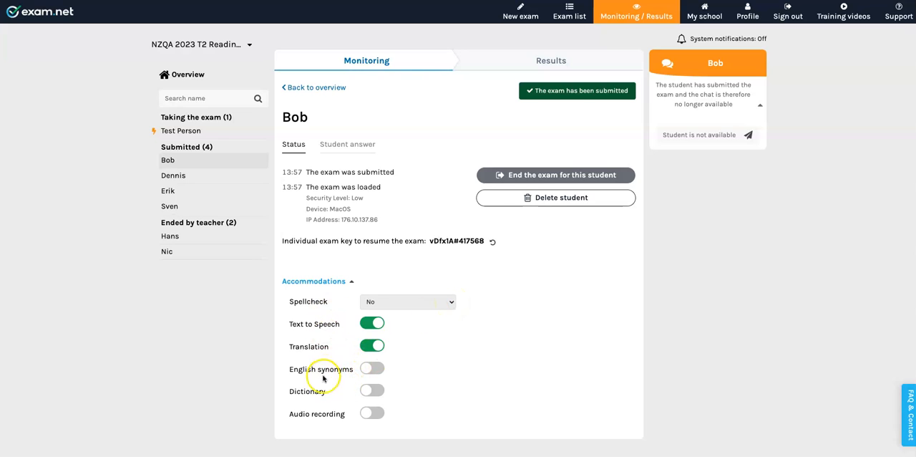
click(351, 282)
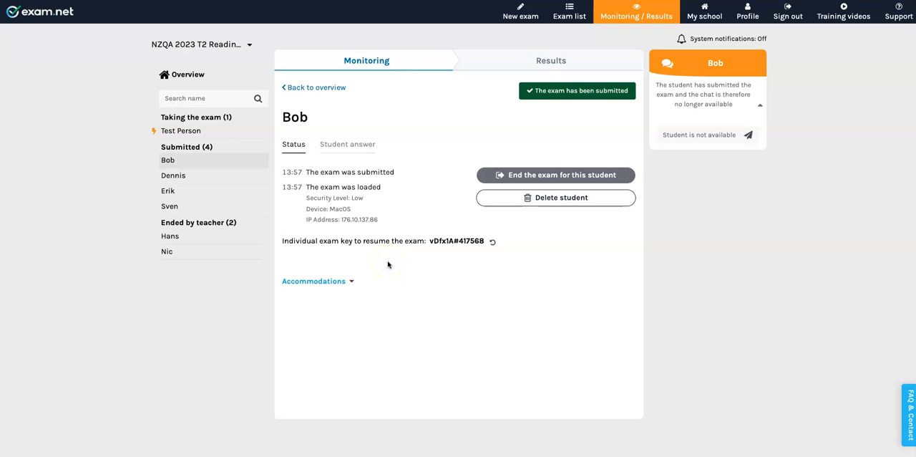
View the same student's marked exam answers in the results.
click(549, 62)
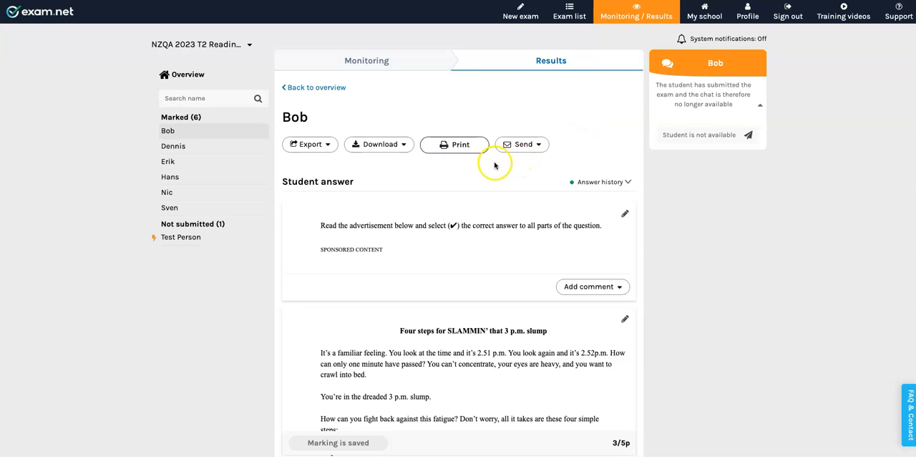
scroll(450, 259, down, 5)
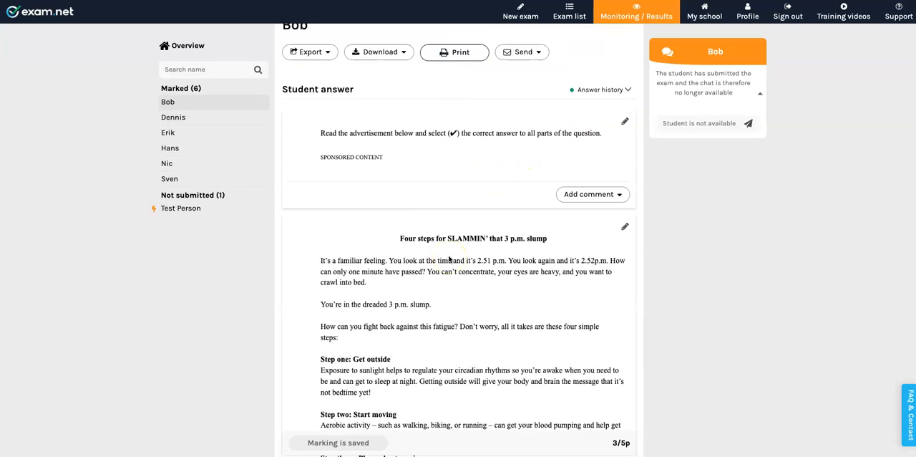
scroll(449, 259, up, 6)
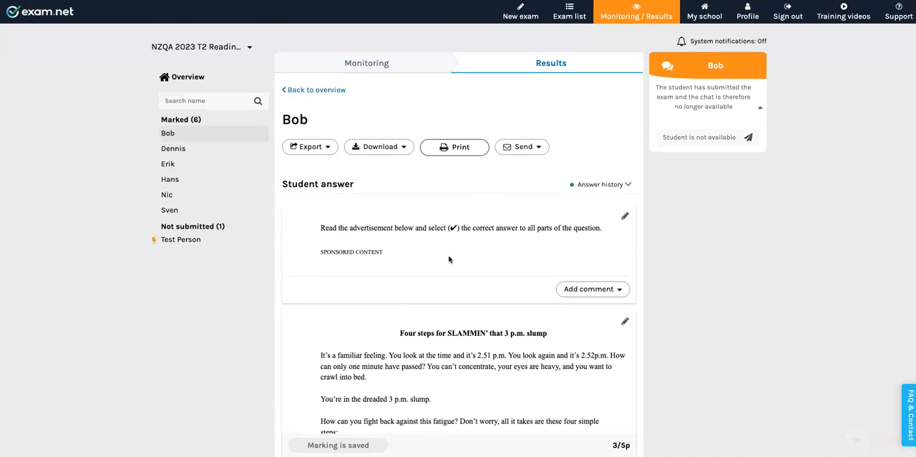
Return to the results overview of all students and view the exam's per-question statistics.
click(320, 89)
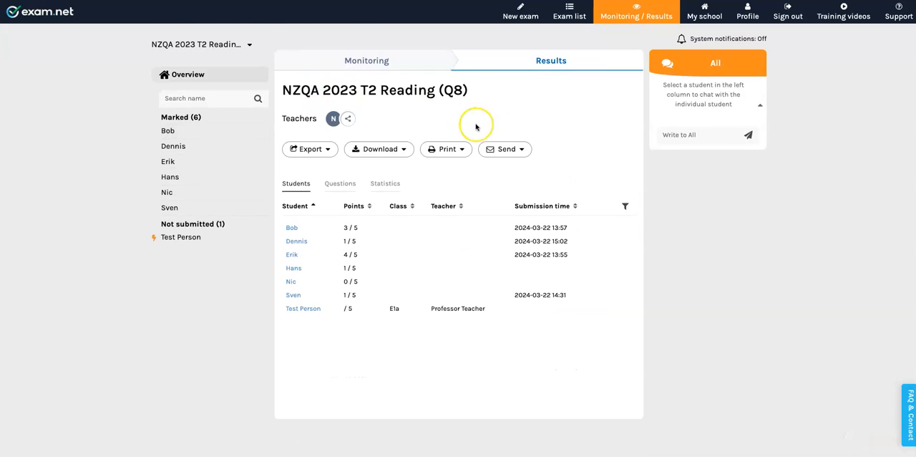
click(386, 184)
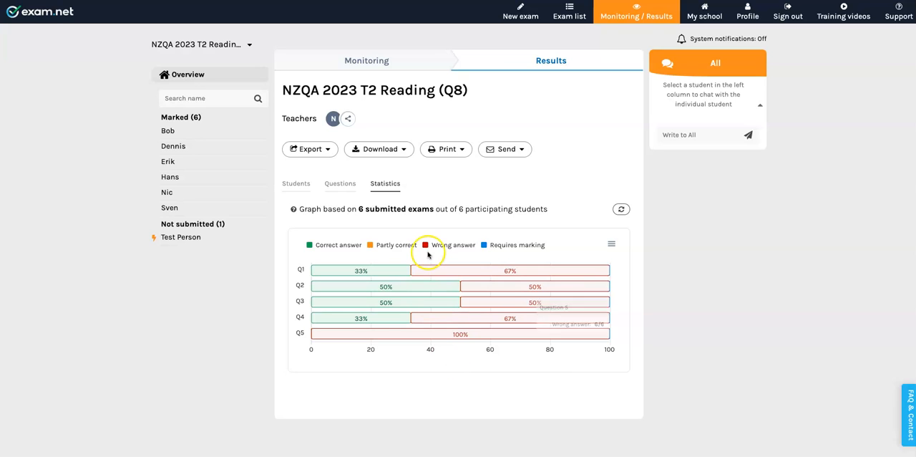
Start a new exam from the exam list and name it "Demo pdf".
click(570, 11)
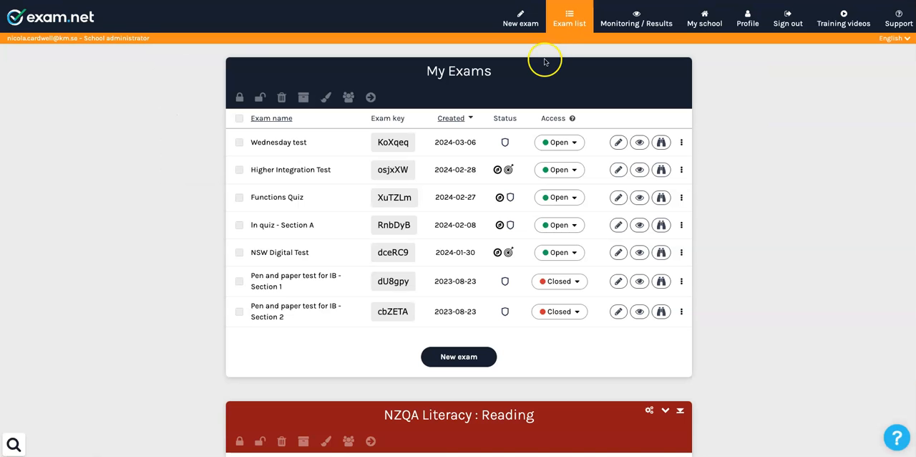
click(520, 15)
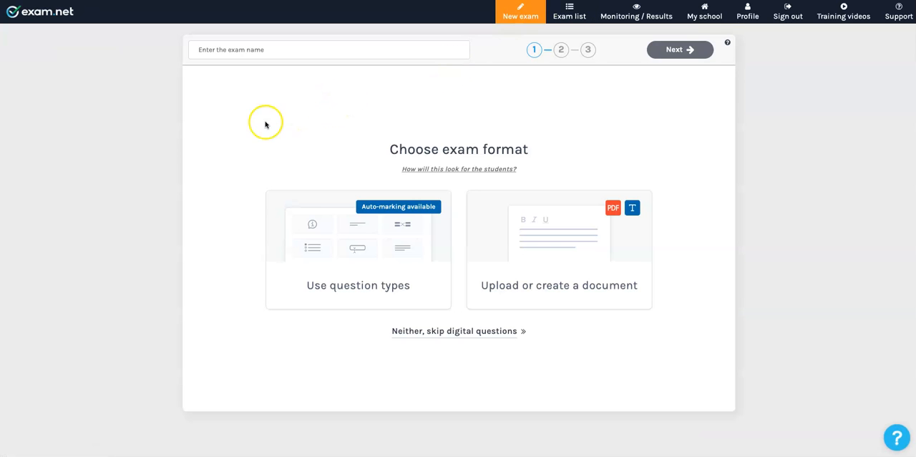
click(225, 51)
text(Demo pdf)
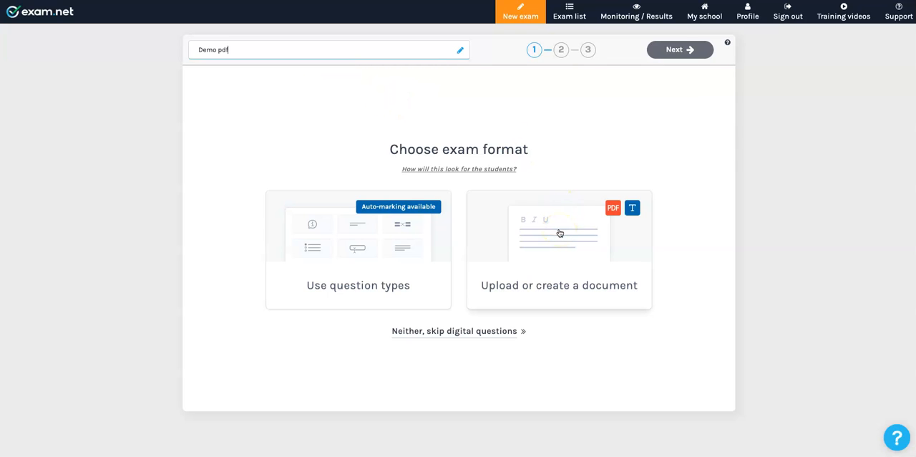
View the question types available in the question-based exam format and return to the exam format choice.
click(363, 250)
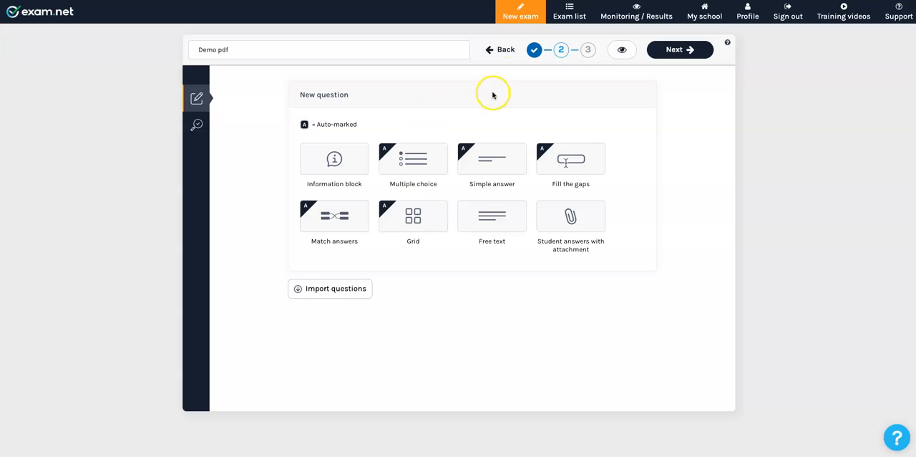
click(504, 50)
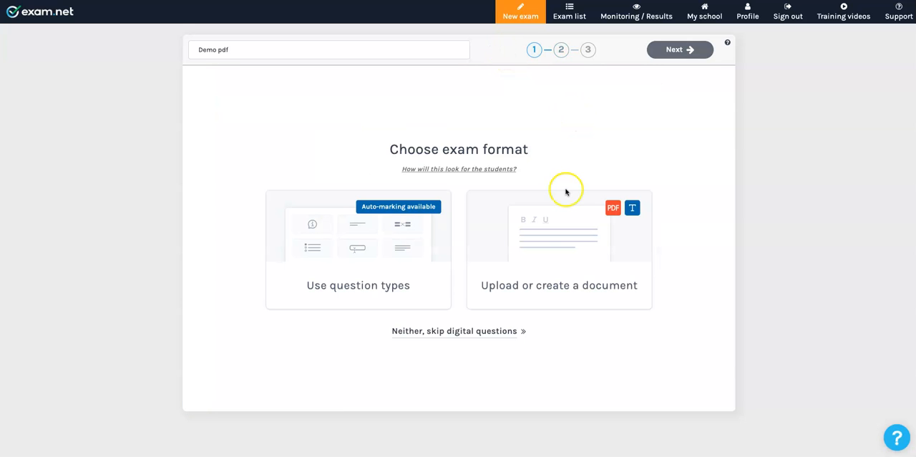
click(558, 247)
click(450, 350)
click(454, 335)
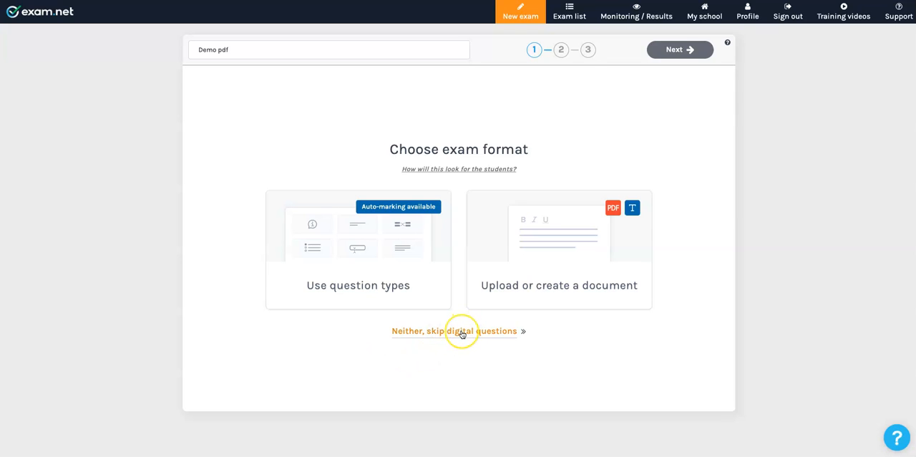
Choose the document format and upload "A Letter-to-Connect.pdf" from Downloads as the exam questions.
click(557, 232)
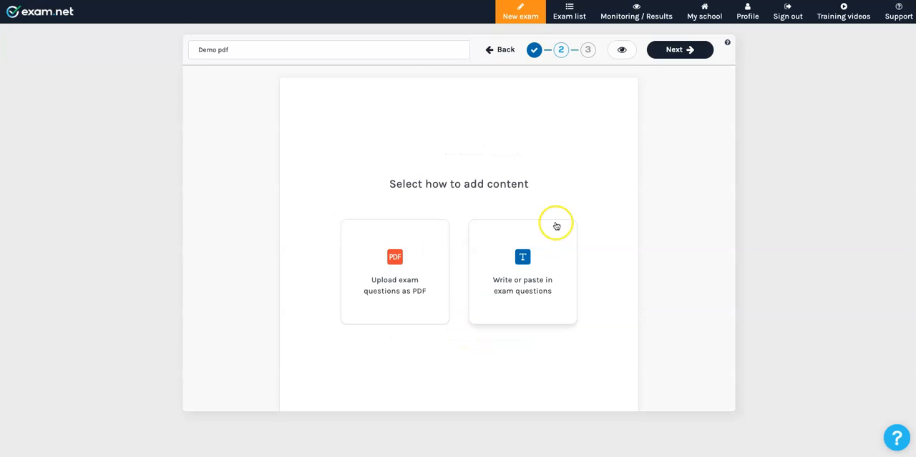
click(392, 268)
click(461, 276)
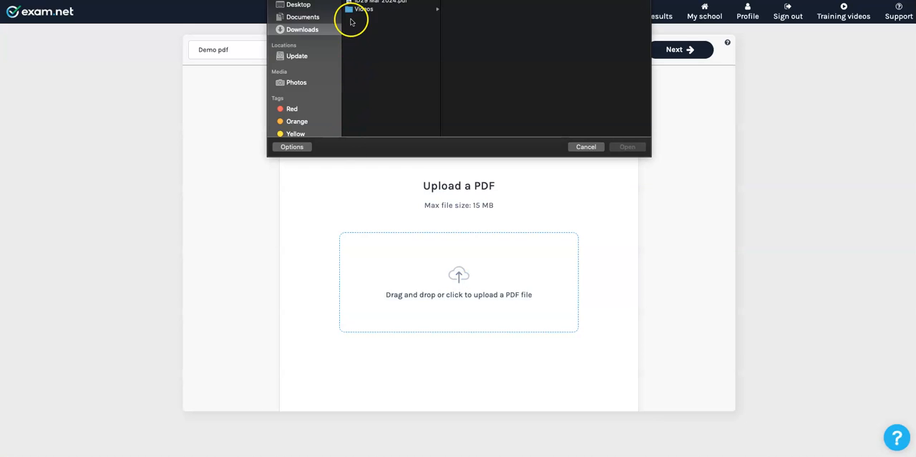
click(386, 0)
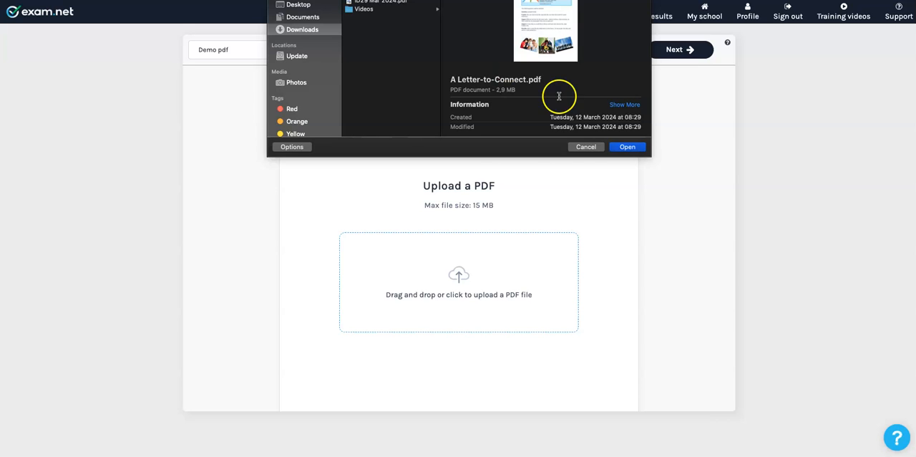
click(626, 147)
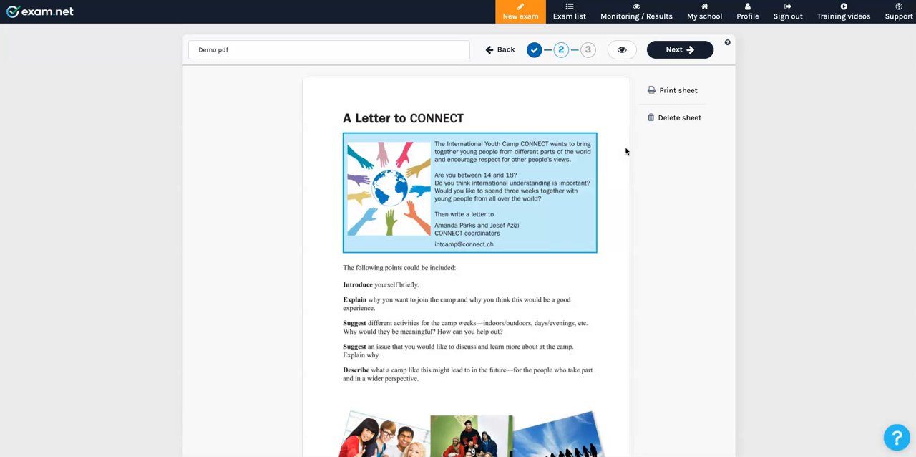
Look through the uploaded sheet, open the student preview of the exam and slightly widen its question pane.
scroll(582, 262, down, 4)
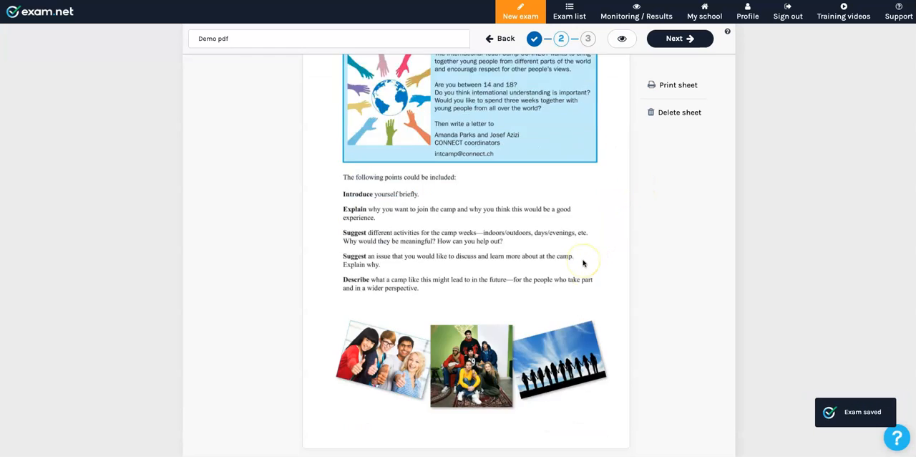
scroll(584, 263, up, 2)
scroll(583, 263, up, 3)
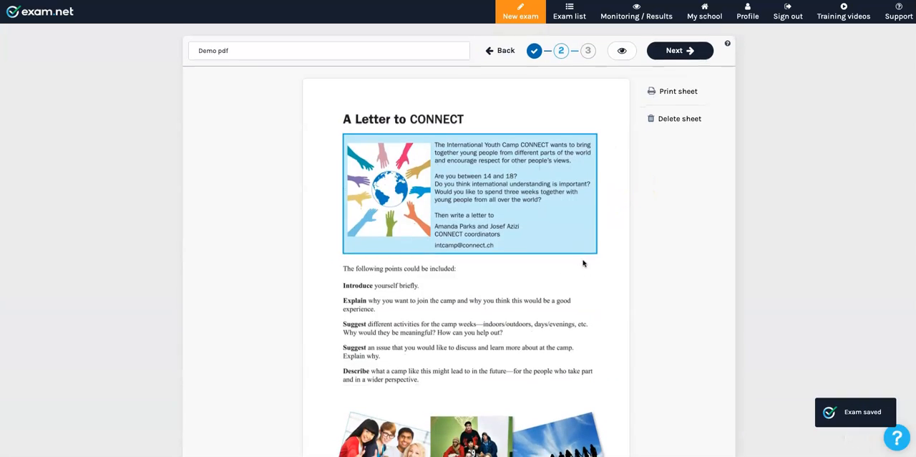
click(622, 51)
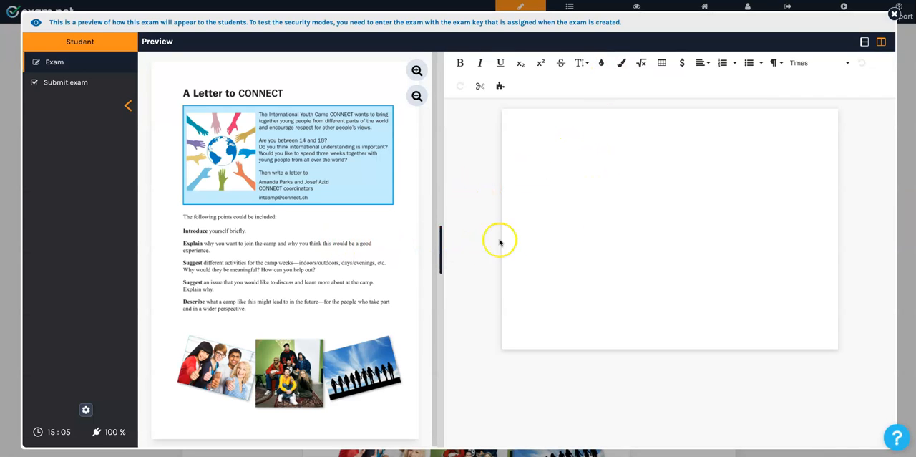
mouse_move(440, 250)
mouse_down()
mouse_move(599, 245)
mouse_move(444, 249)
mouse_up()
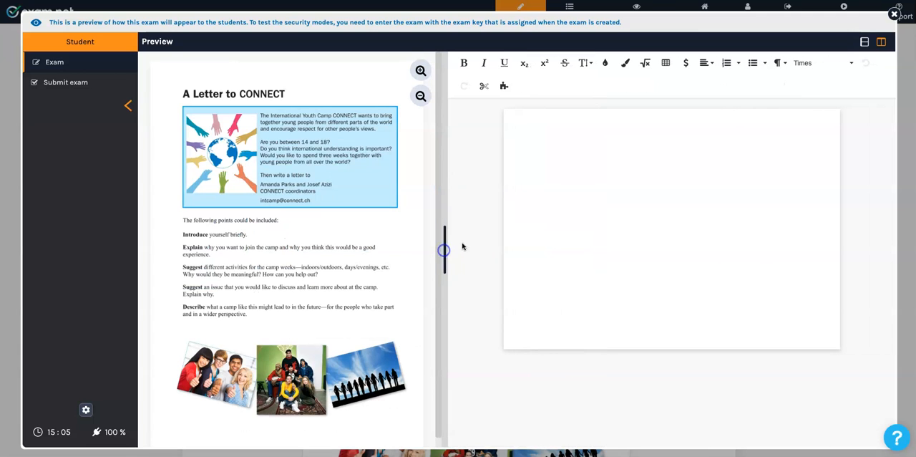
Try the stacked layout in the student preview, return to the side-by-side layout and close the preview.
click(865, 41)
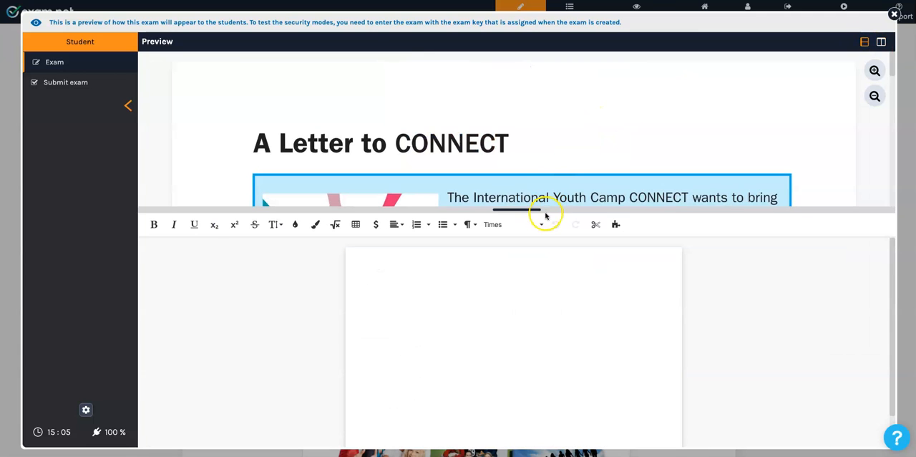
mouse_move(542, 209)
mouse_down()
mouse_move(546, 325)
mouse_move(541, 213)
mouse_up()
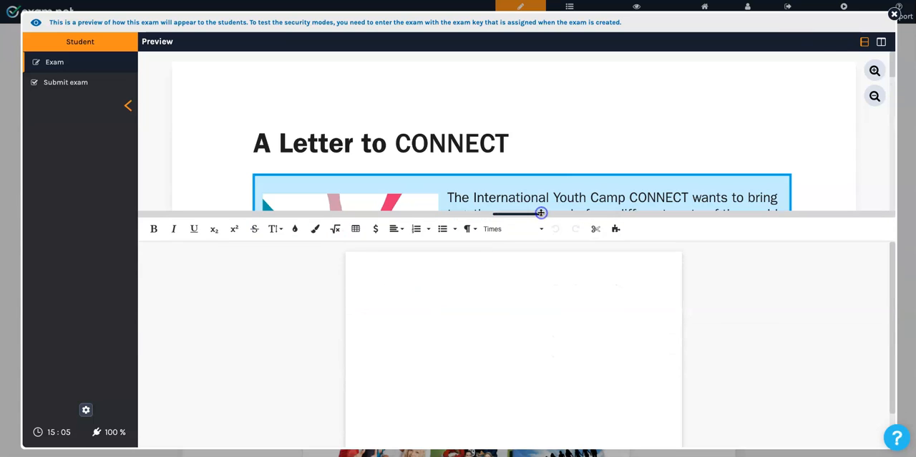
click(881, 42)
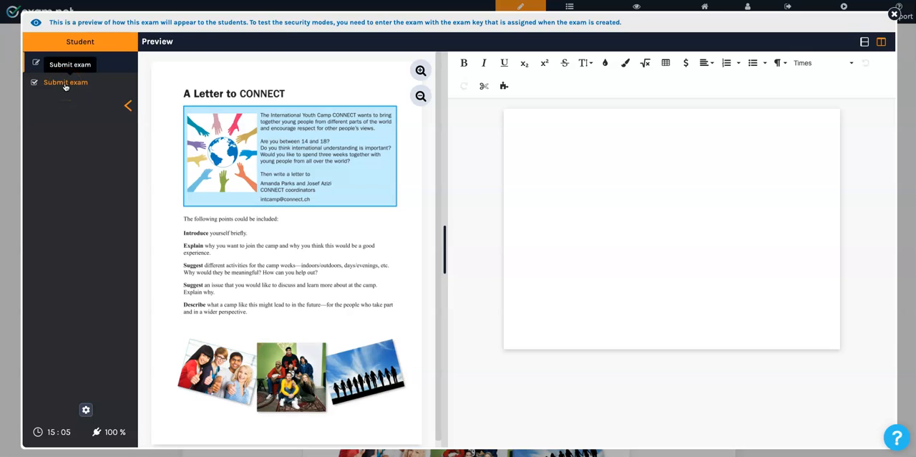
click(79, 128)
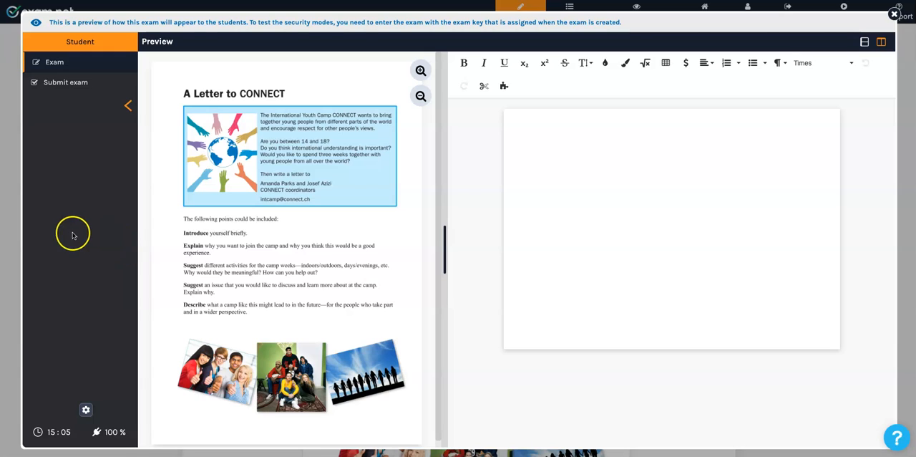
click(894, 14)
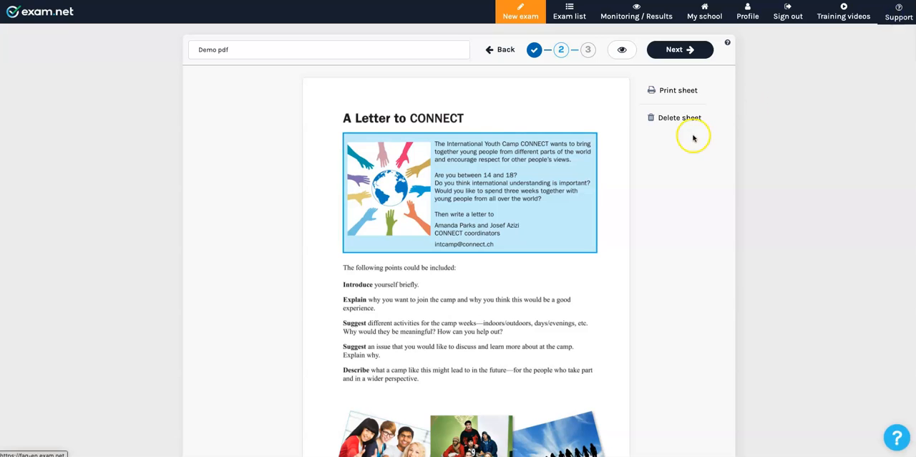
Continue to the exam configurations and remove last name from the information students must provide.
click(679, 50)
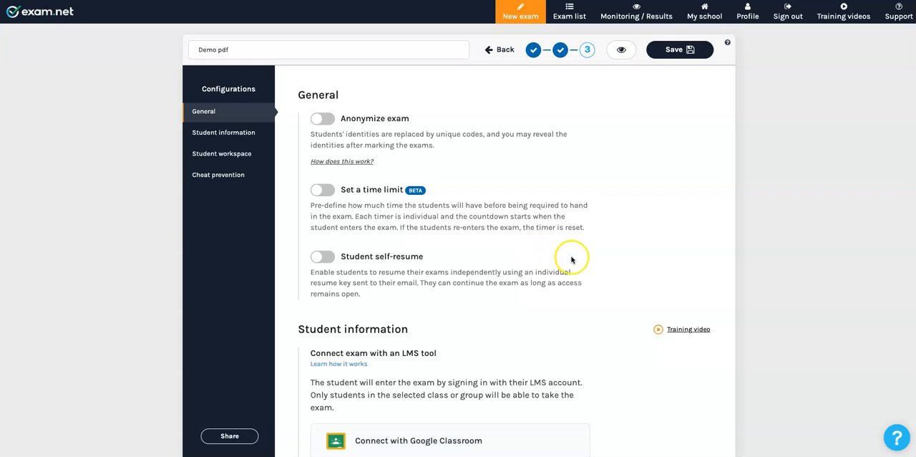
scroll(571, 259, down, 1)
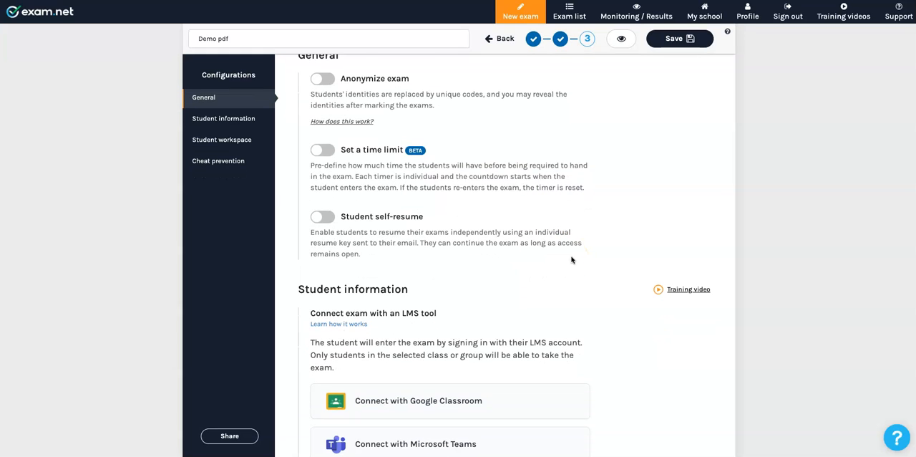
scroll(572, 259, down, 2)
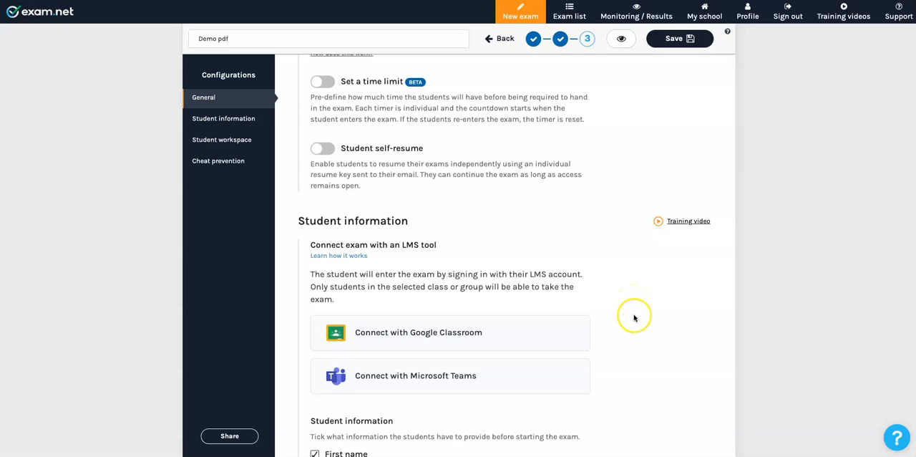
scroll(633, 304, down, 4)
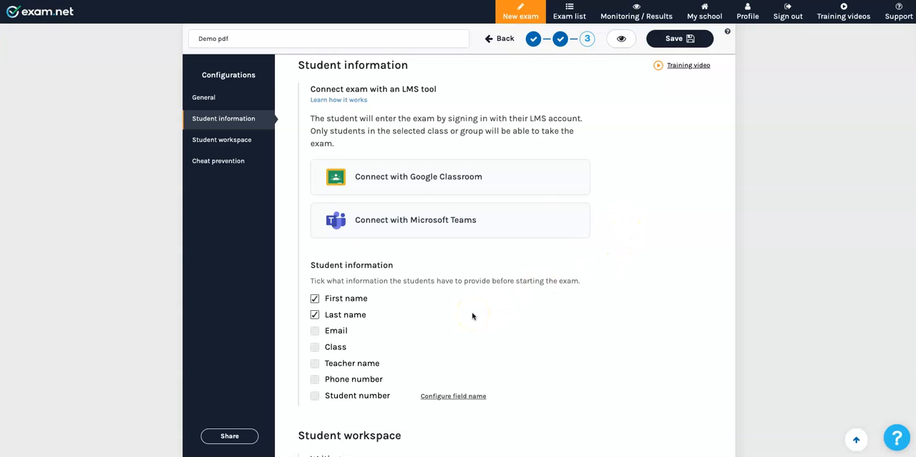
scroll(473, 316, down, 1)
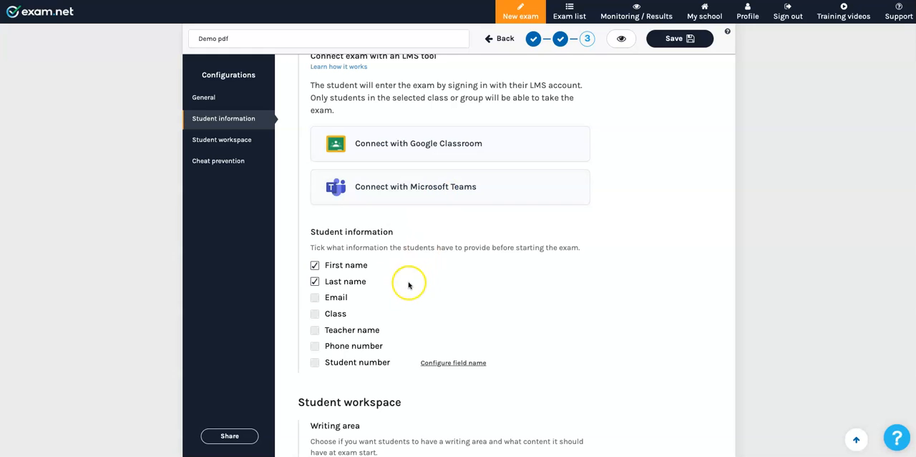
click(315, 282)
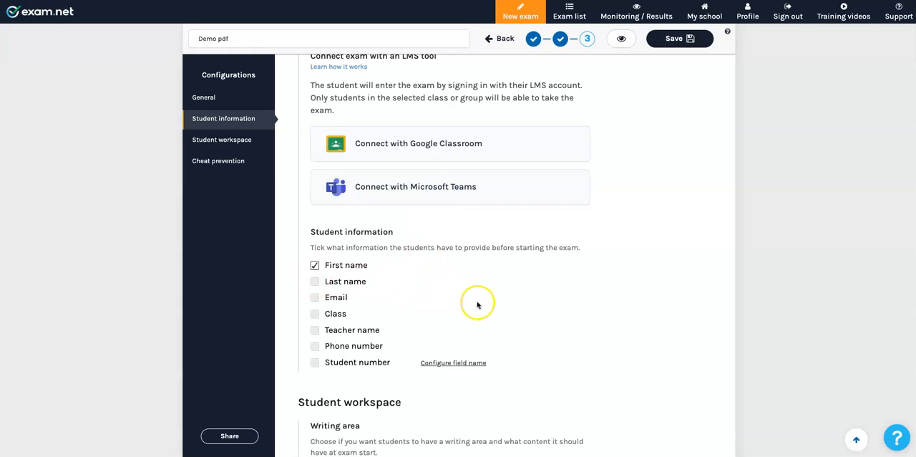
Enable translation help and Text to Speech among the accessibility tools of the student workspace.
scroll(501, 310, down, 3)
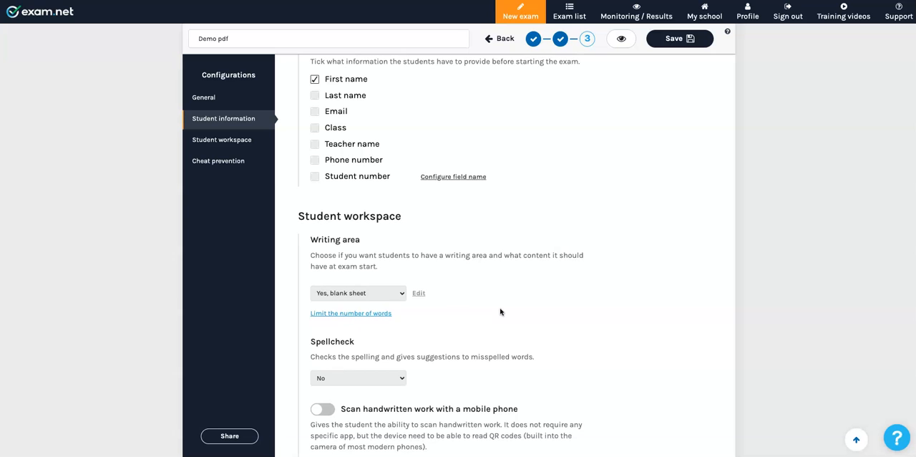
scroll(501, 310, down, 2)
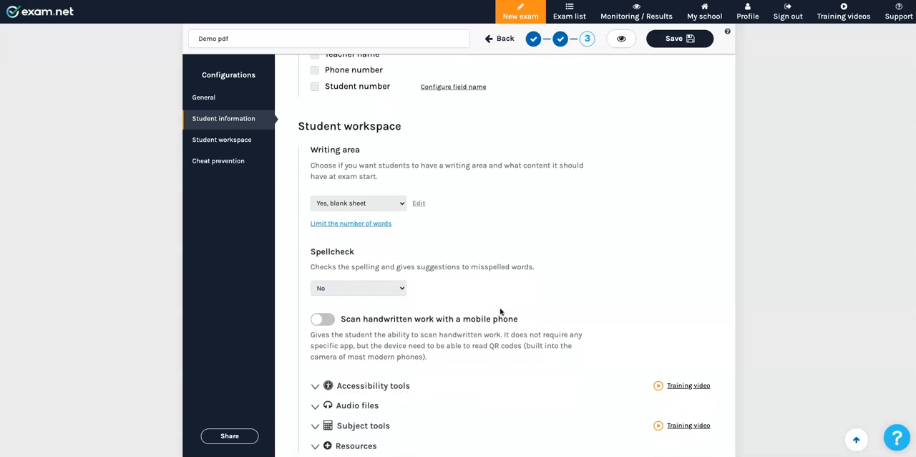
scroll(500, 311, down, 1)
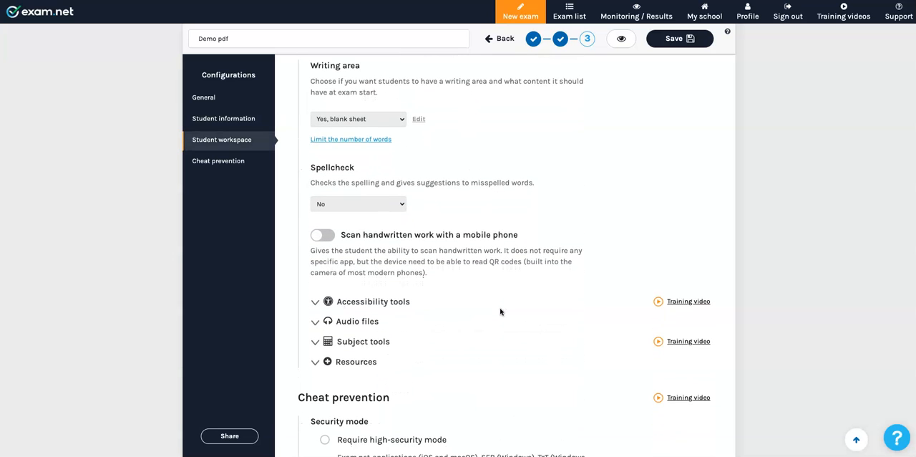
click(315, 301)
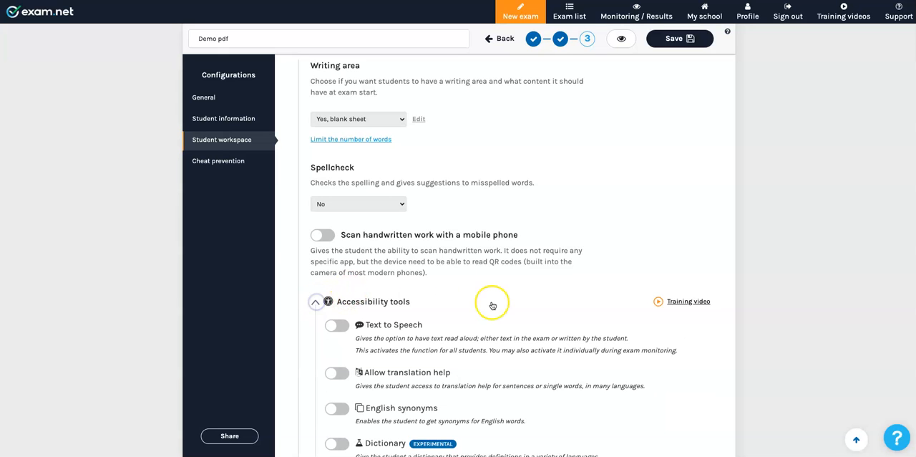
scroll(503, 301, down, 2)
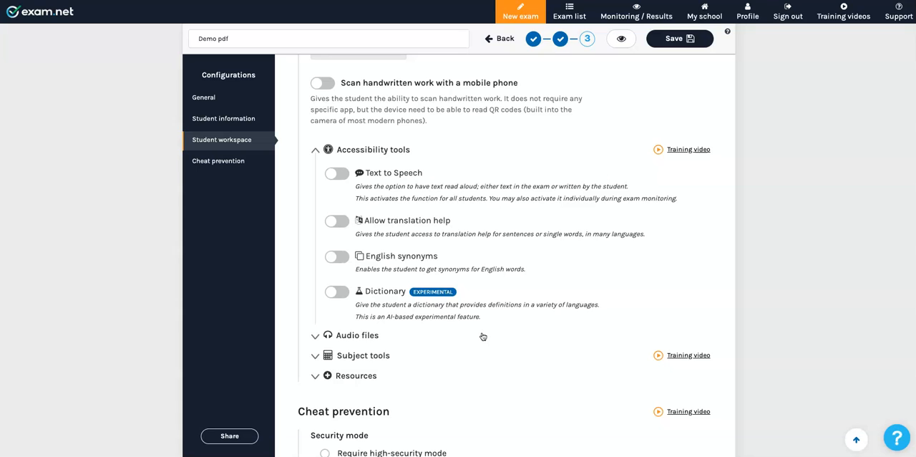
click(337, 221)
click(337, 173)
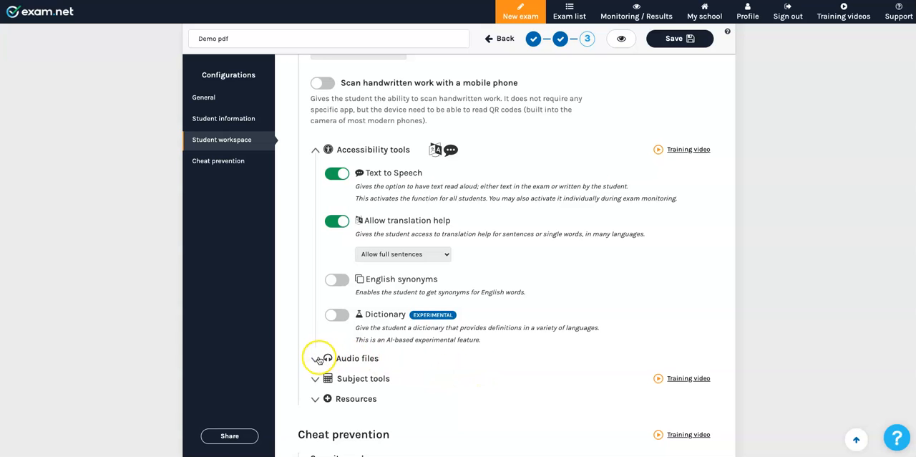
Expand the resources settings and examine the options for additional PDF documents and external URLs.
scroll(437, 365, down, 2)
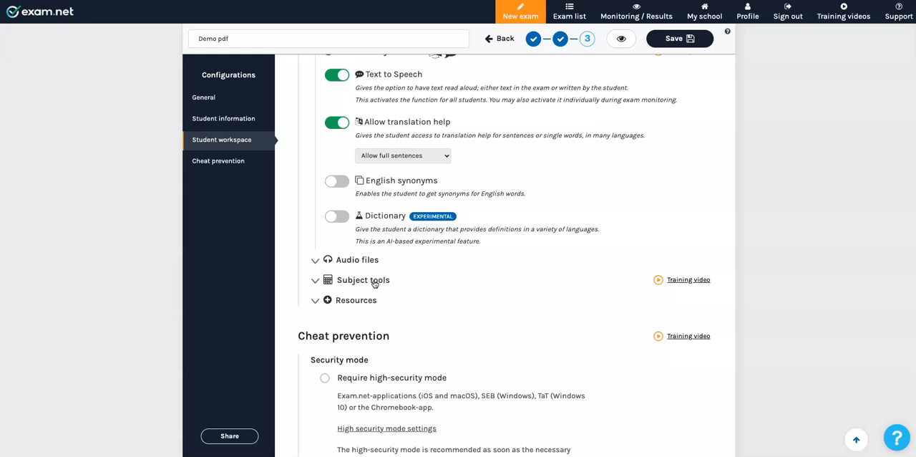
click(327, 300)
scroll(465, 330, down, 2)
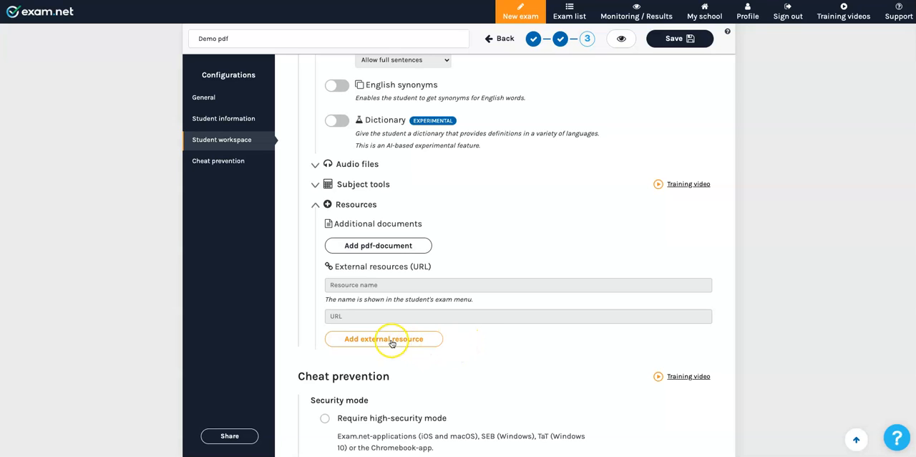
click(483, 365)
Save the exam configurations and set the access of the "Demo pdf" exam to Open.
scroll(483, 365, down, 4)
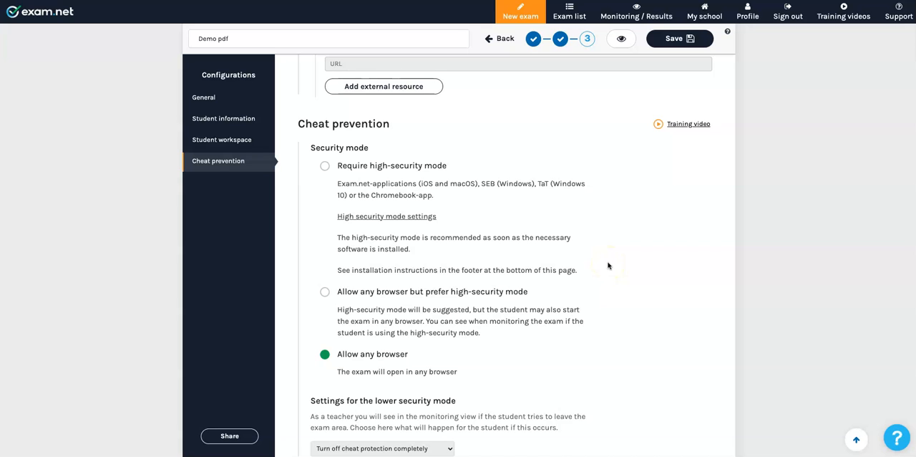
scroll(608, 266, down, 2)
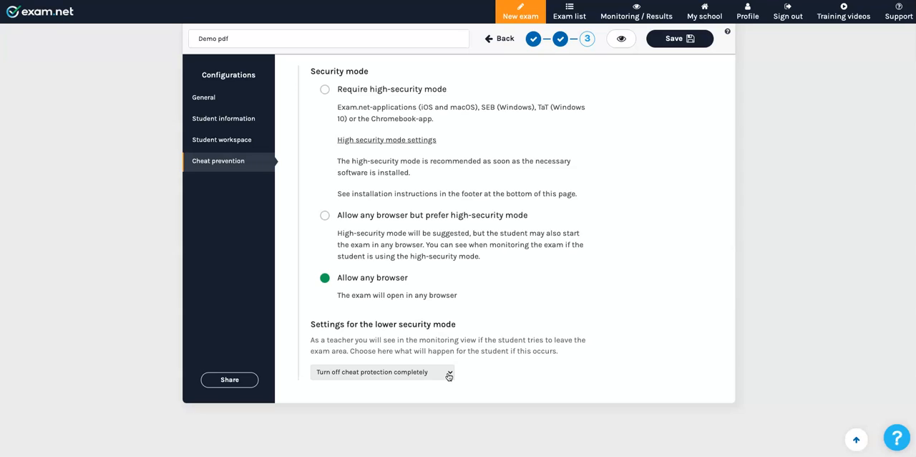
click(679, 40)
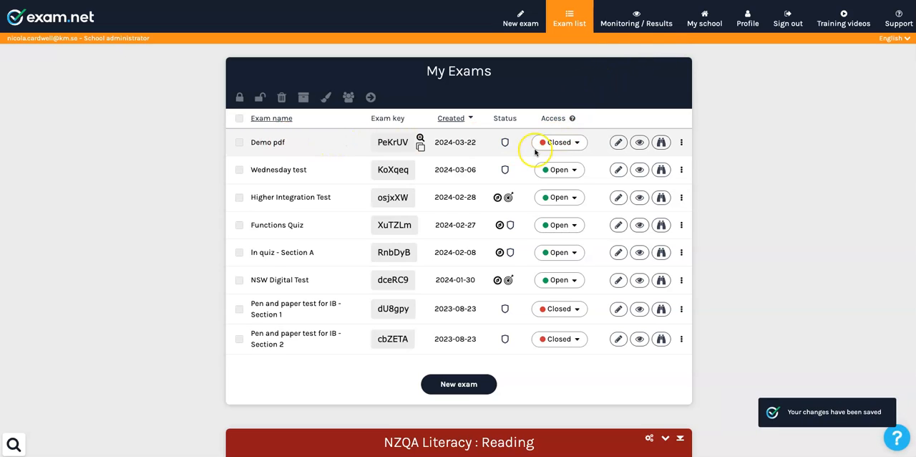
click(578, 143)
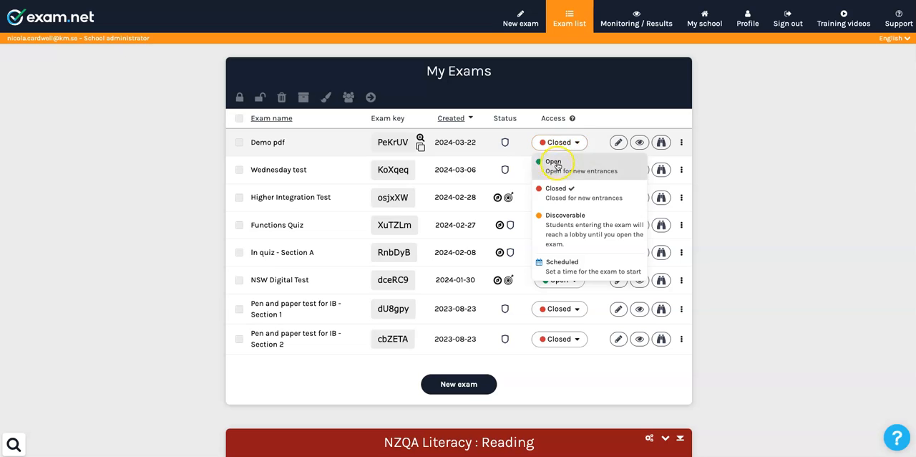
click(553, 162)
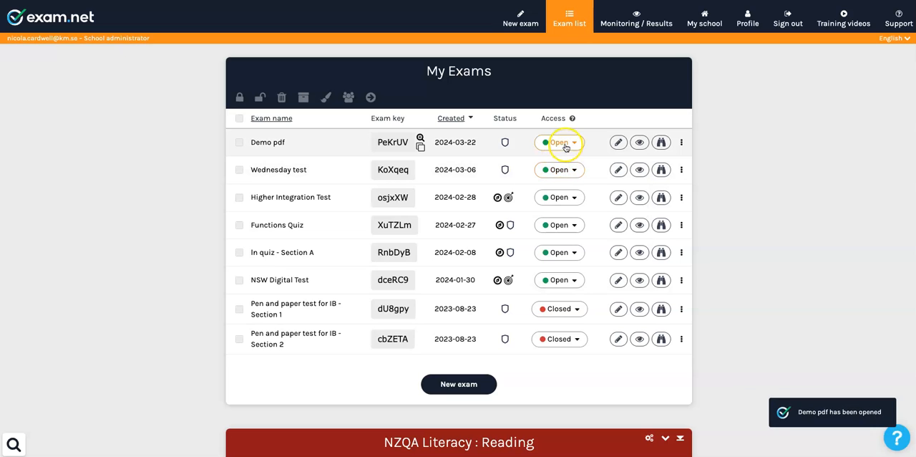
Copy the exam key of the "Demo pdf" exam and open exam.net in a new browser tab.
click(421, 147)
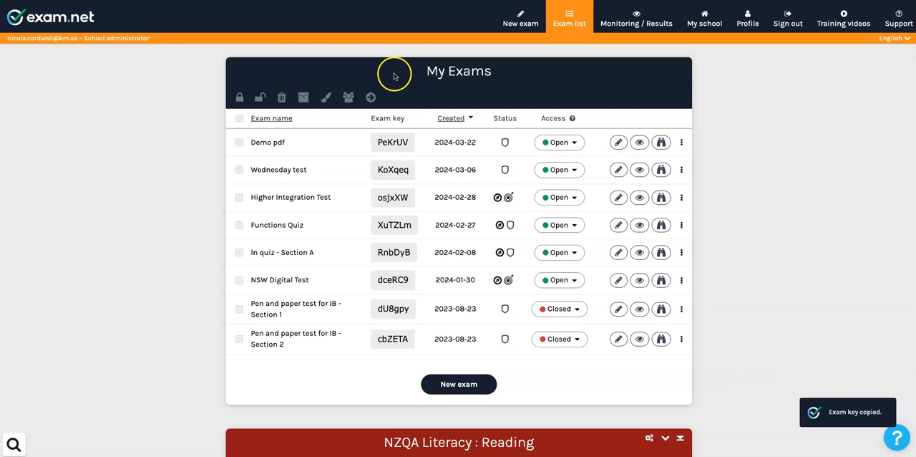
key(super+t)
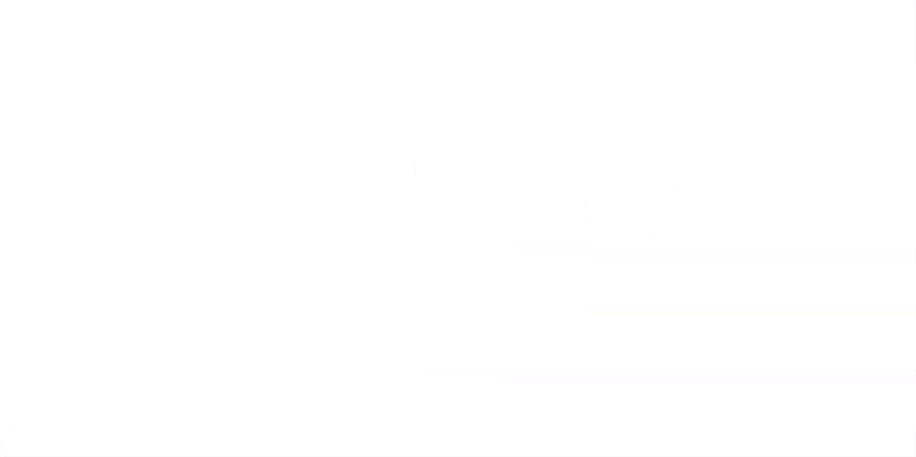
click(351, 151)
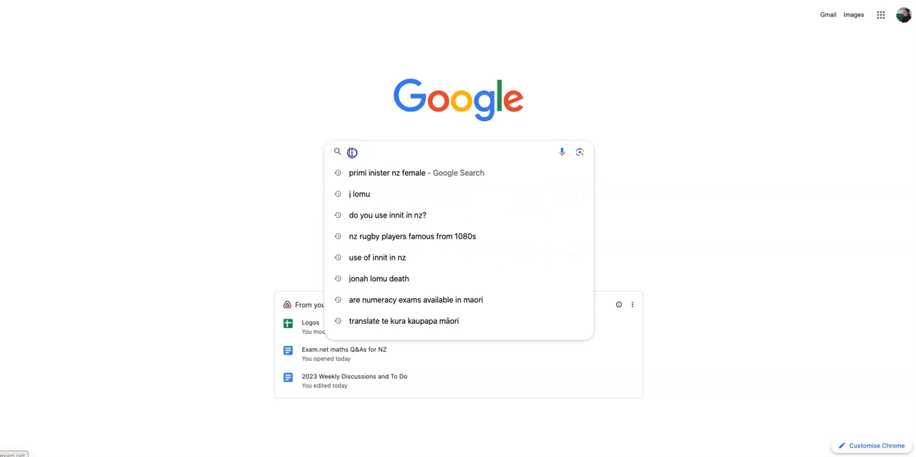
text(exam.net)
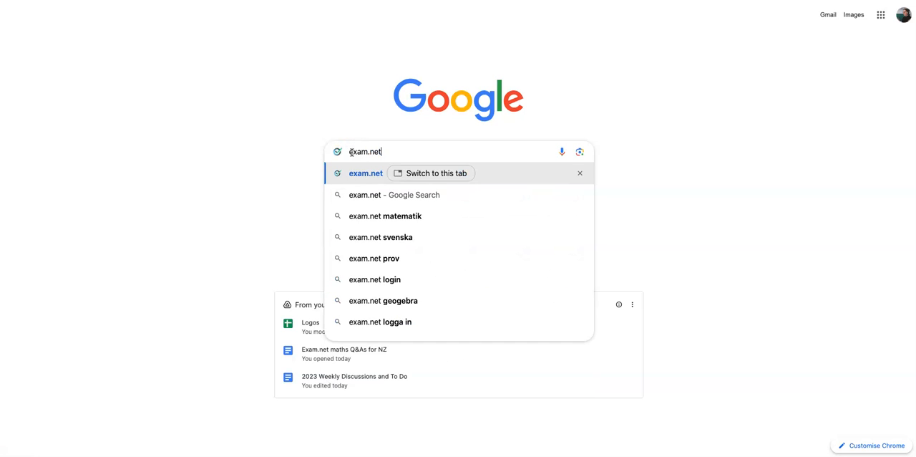
key(Return)
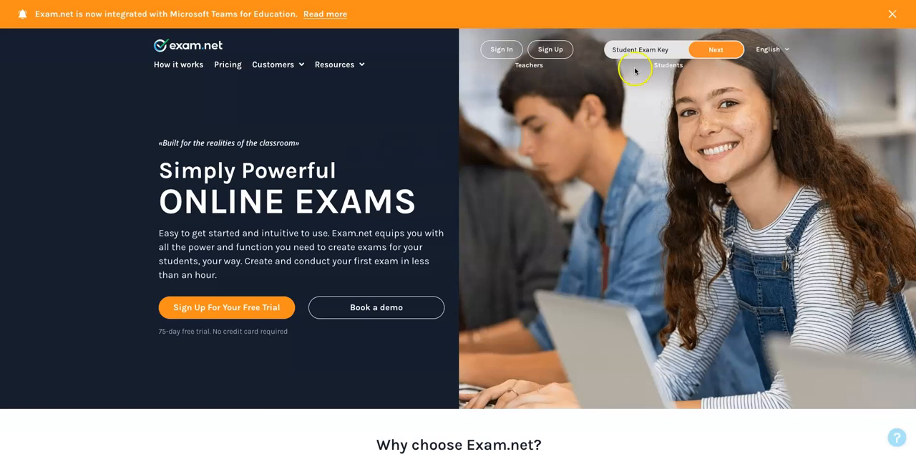
Join the exam as a student with the copied exam key, enter the student's first name, and fetch and start the exam.
click(630, 51)
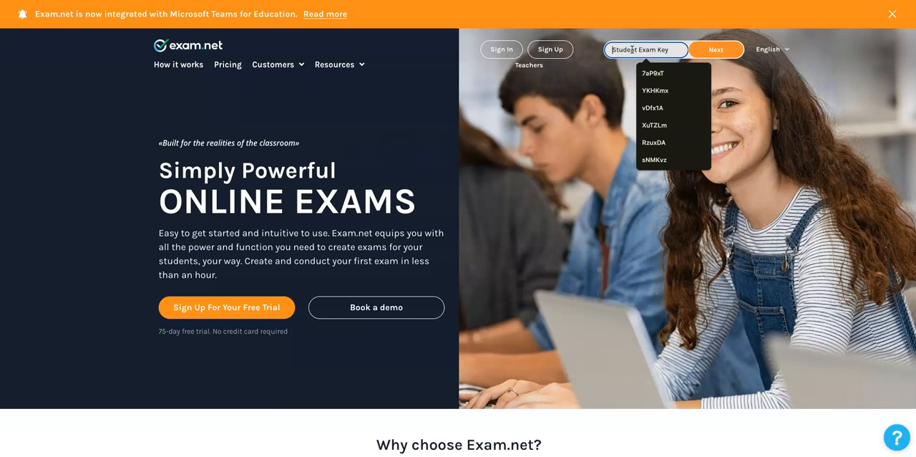
key(ctrl+v)
click(715, 50)
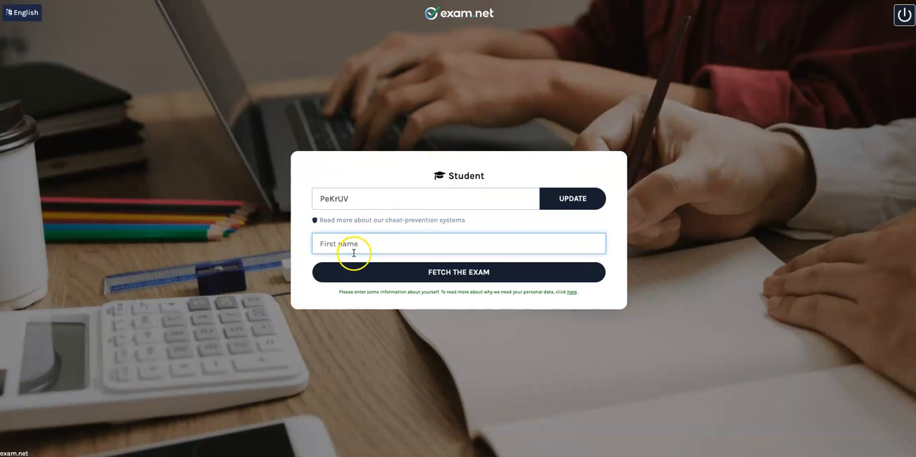
text(Shona)
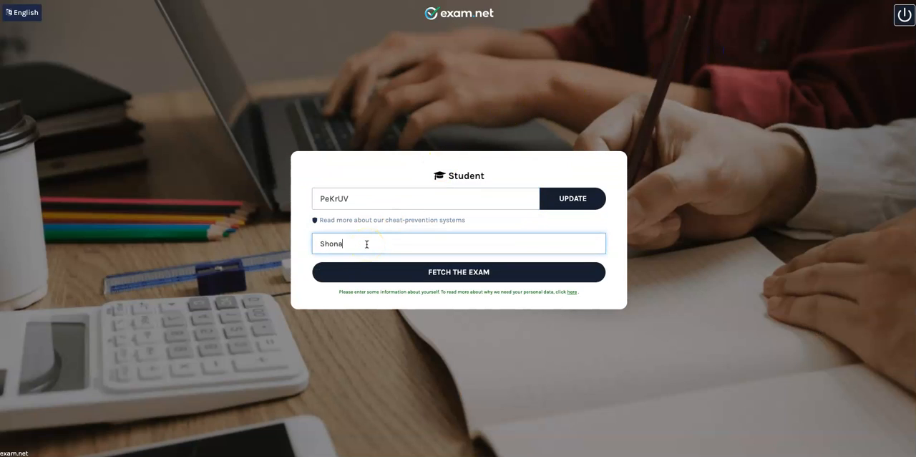
click(437, 272)
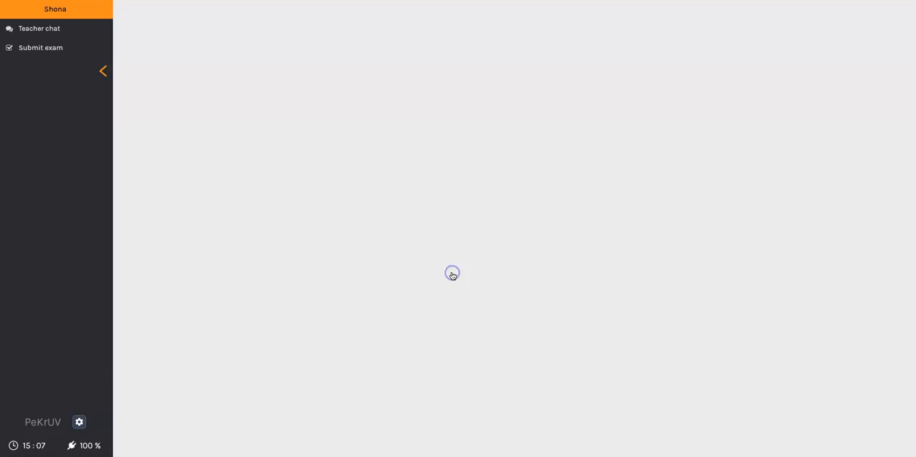
click(458, 196)
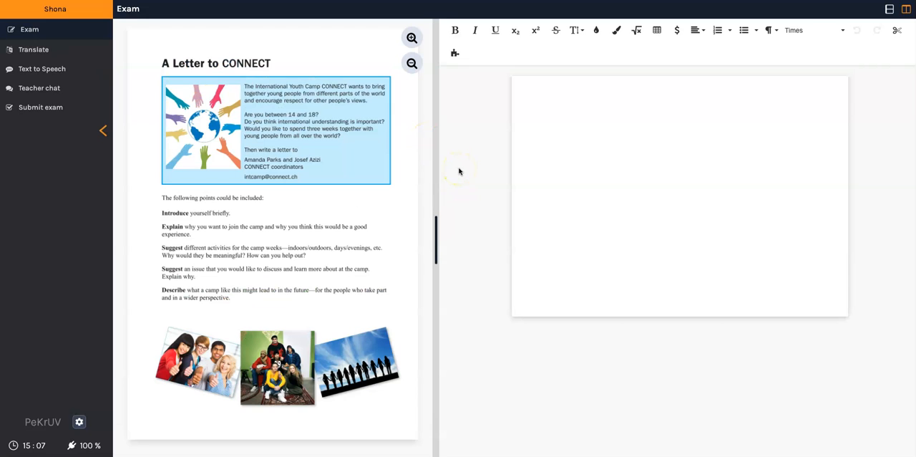
Write "adfköjbadkfjbaödjkfbnaökdjfbaökjfbaödjfbnakdjfbökdjbfna" as the answer in the student workspace and submit the exam.
click(541, 89)
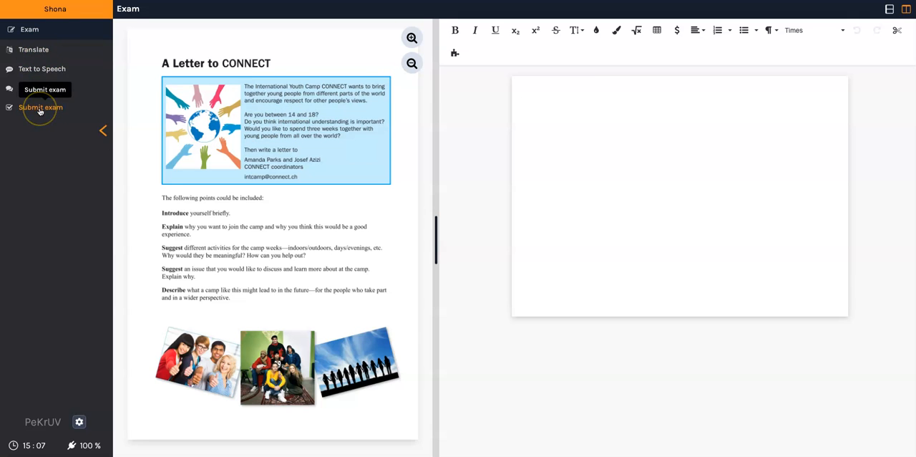
click(526, 98)
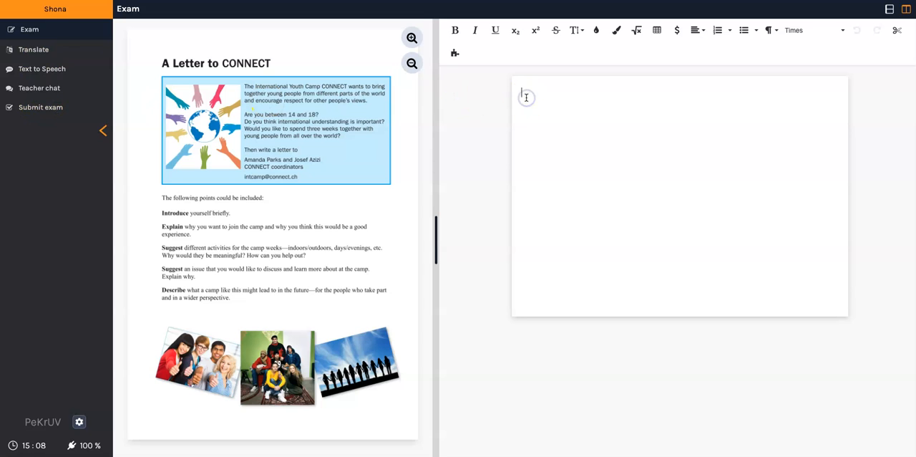
text(adfköjbadkfjbaödjkfbnaökdjfbaökjfbaödjfbnakdjfbökdjbfna)
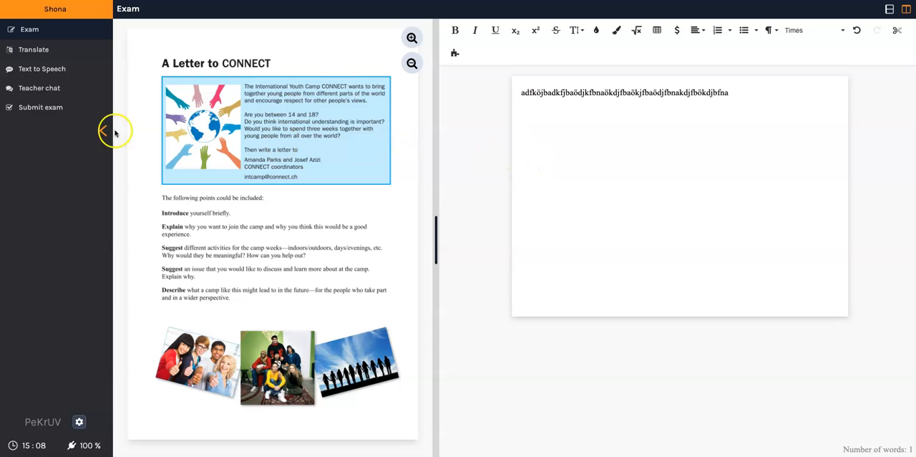
click(46, 110)
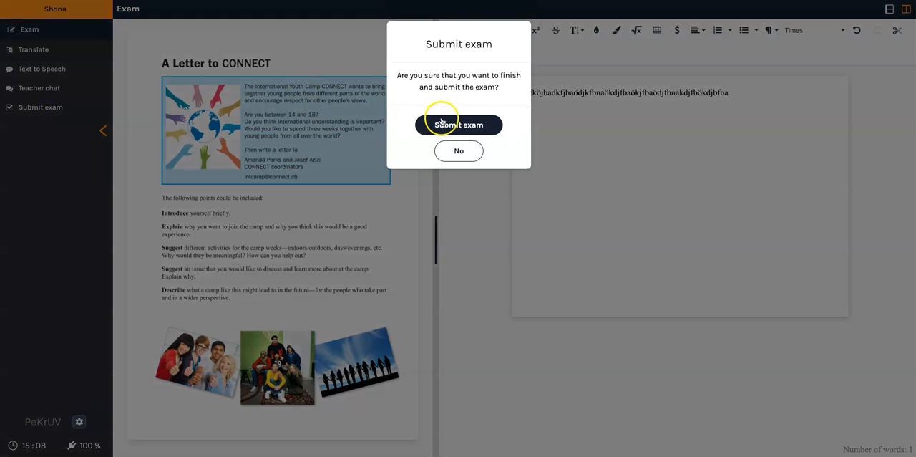
click(442, 123)
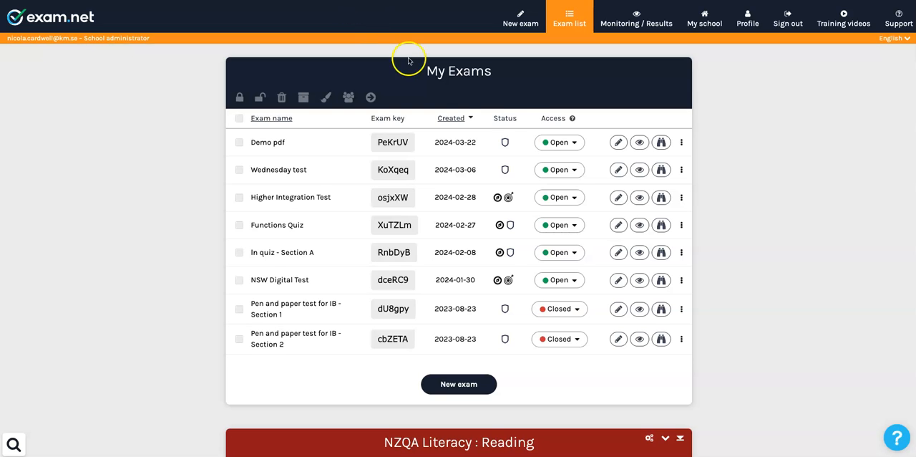
Return to the teacher's exam list and open the submitted student's answer in the results of "Demo pdf".
click(639, 144)
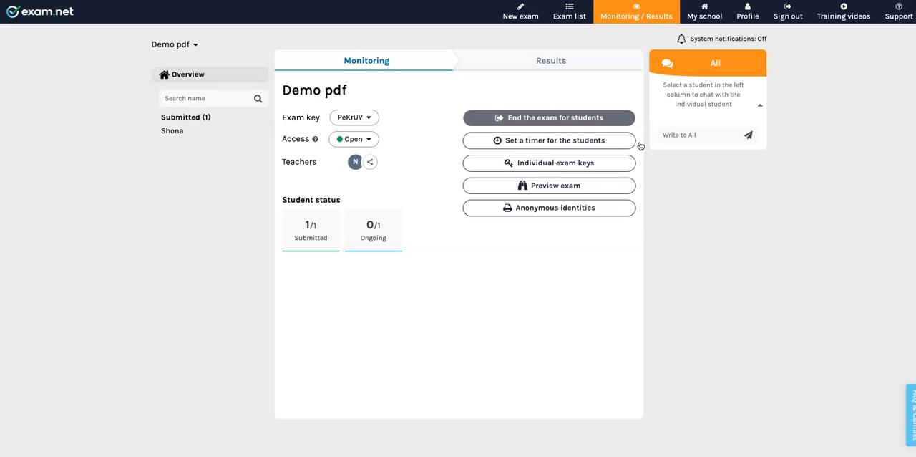
click(550, 64)
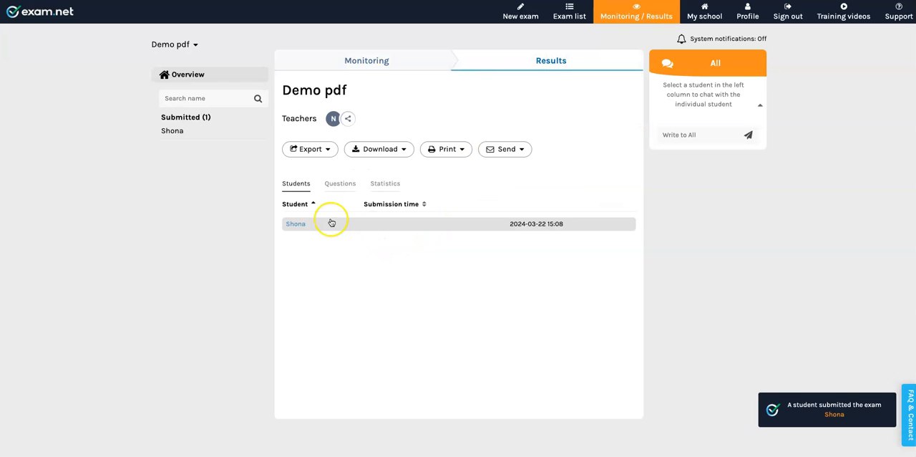
click(295, 224)
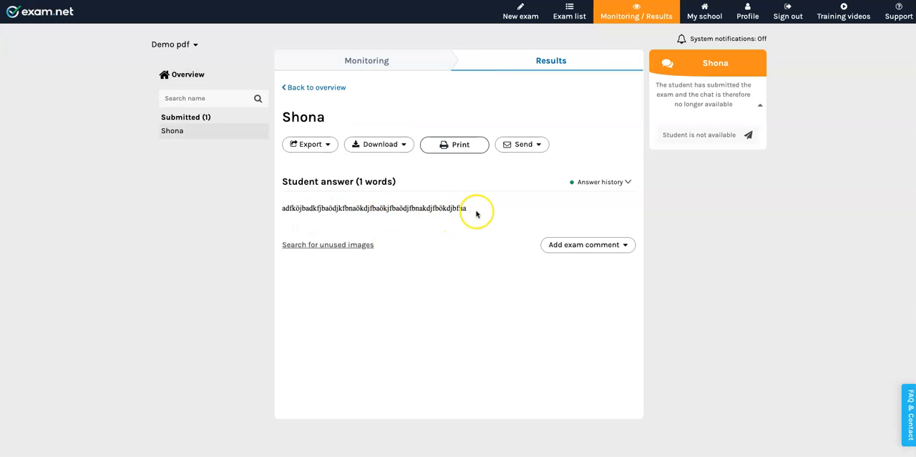
Add a feedback to student comment reading "Not your best" followed by the student's first name and an exclamation mark.
click(626, 246)
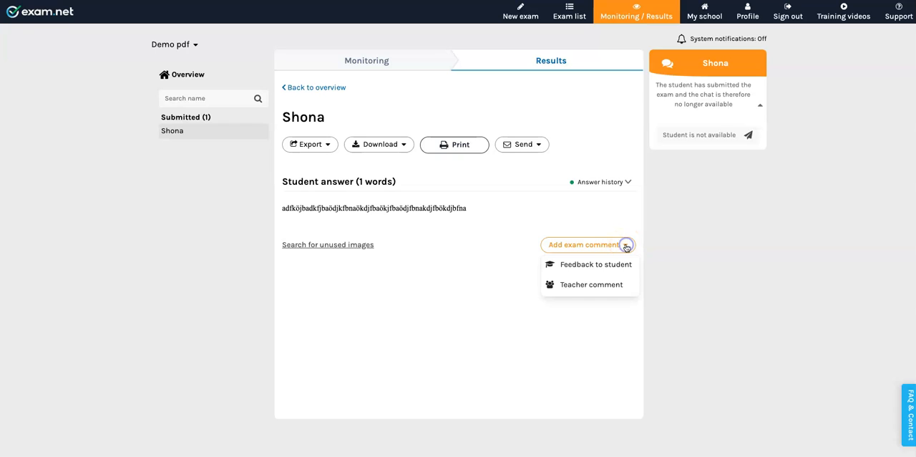
click(597, 263)
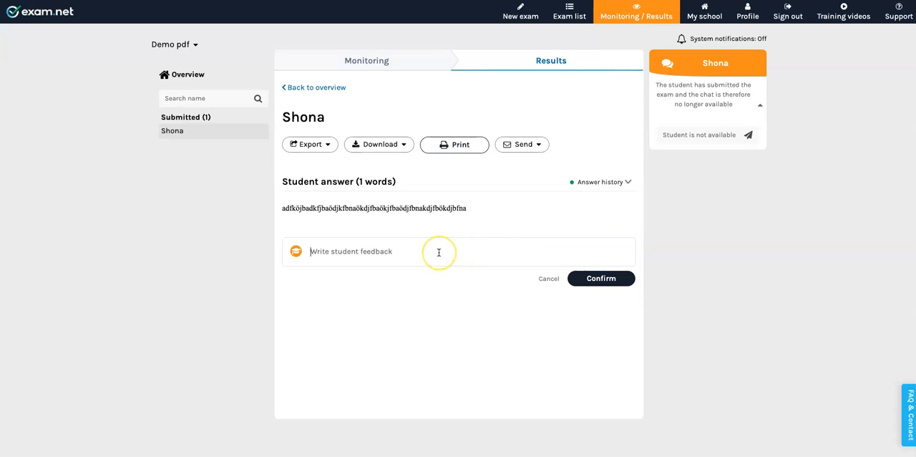
text(Not your best, Shona!)
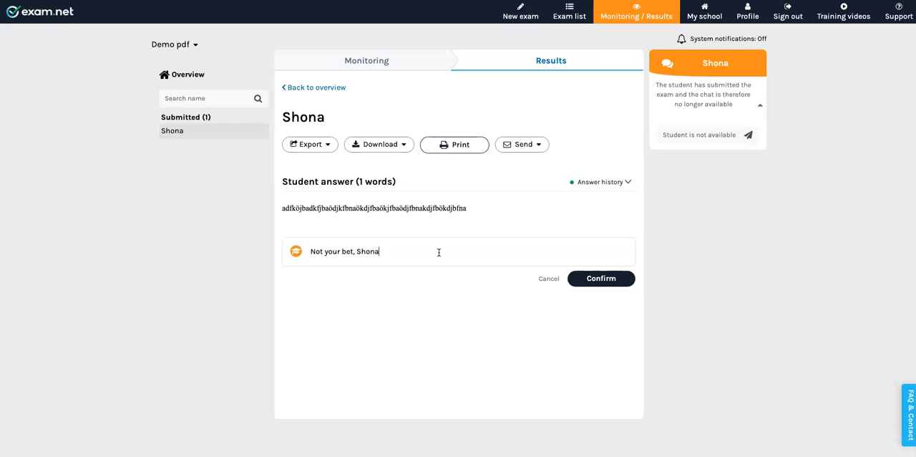
click(350, 252)
text(s)
click(602, 279)
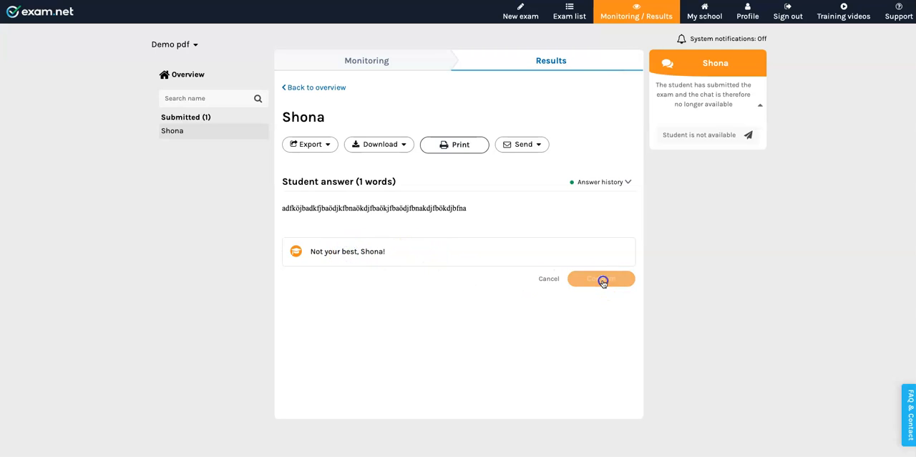
Examine the options for sending and exporting the student's answer.
click(540, 145)
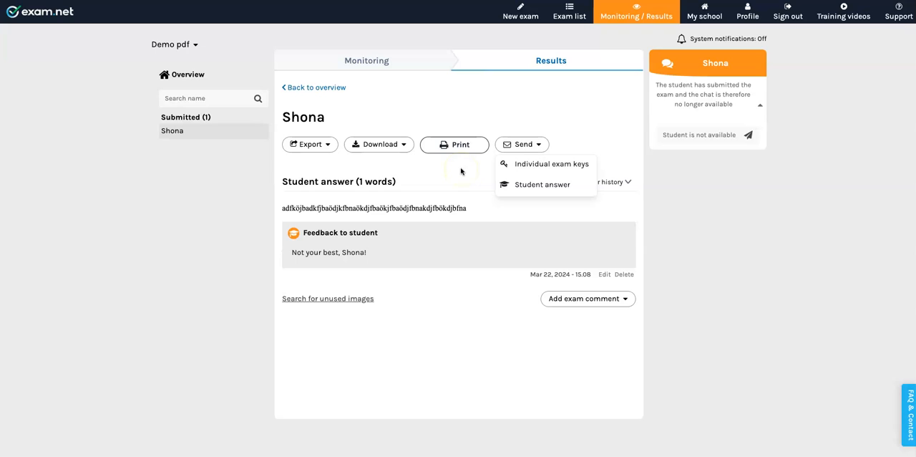
click(325, 145)
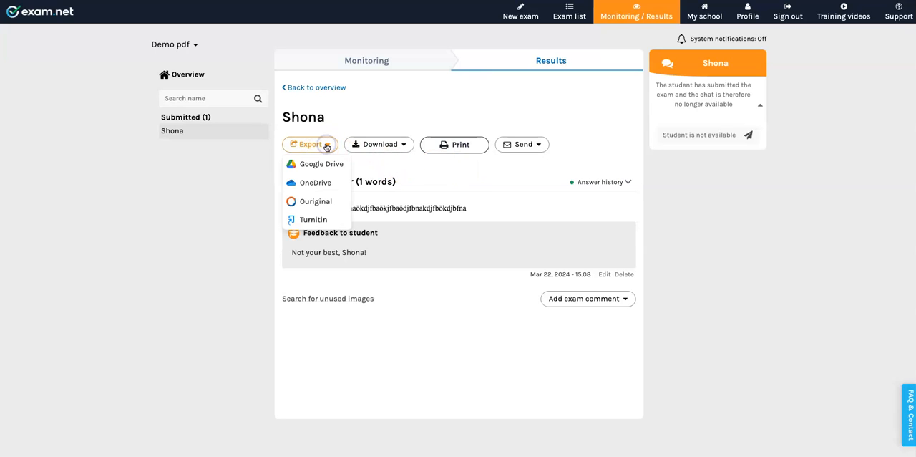